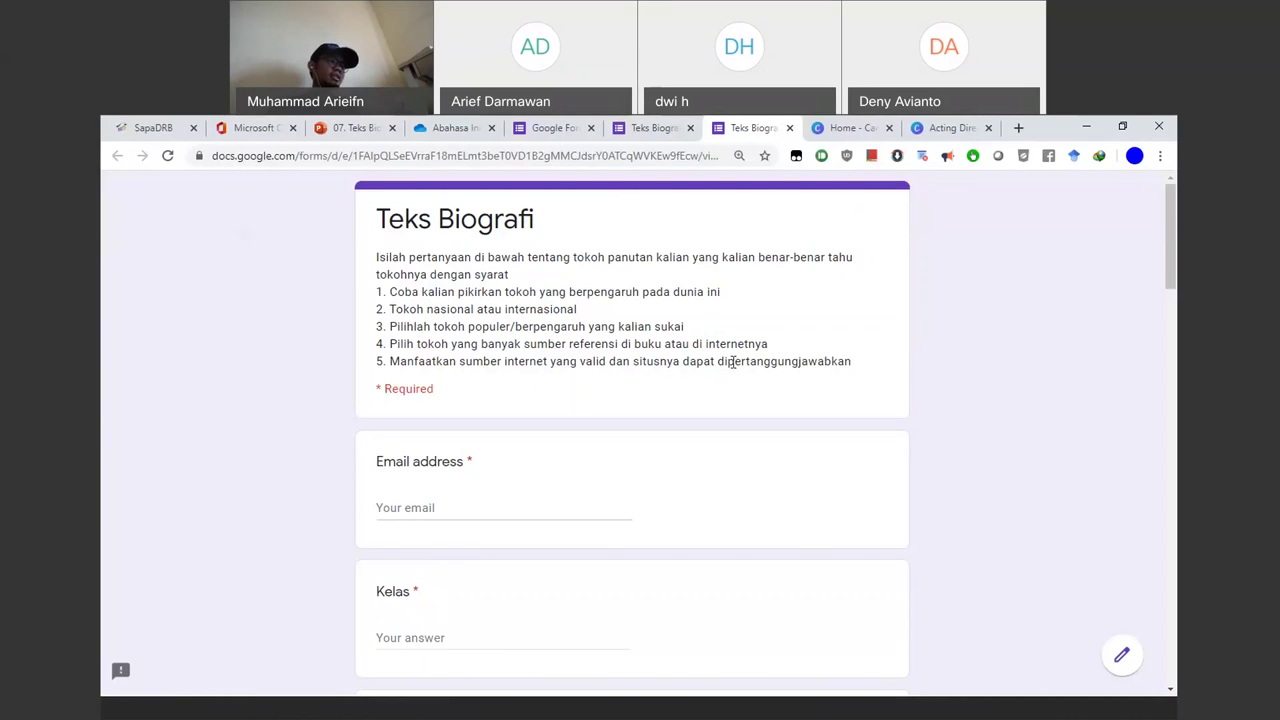
- Review the opening questions of the Teks Biografi form and examine the choices offered for Kategori Tokoh
{"action": "scroll", "coordinate": [771, 362], "scroll_direction": "down", "scroll_amount": 5}
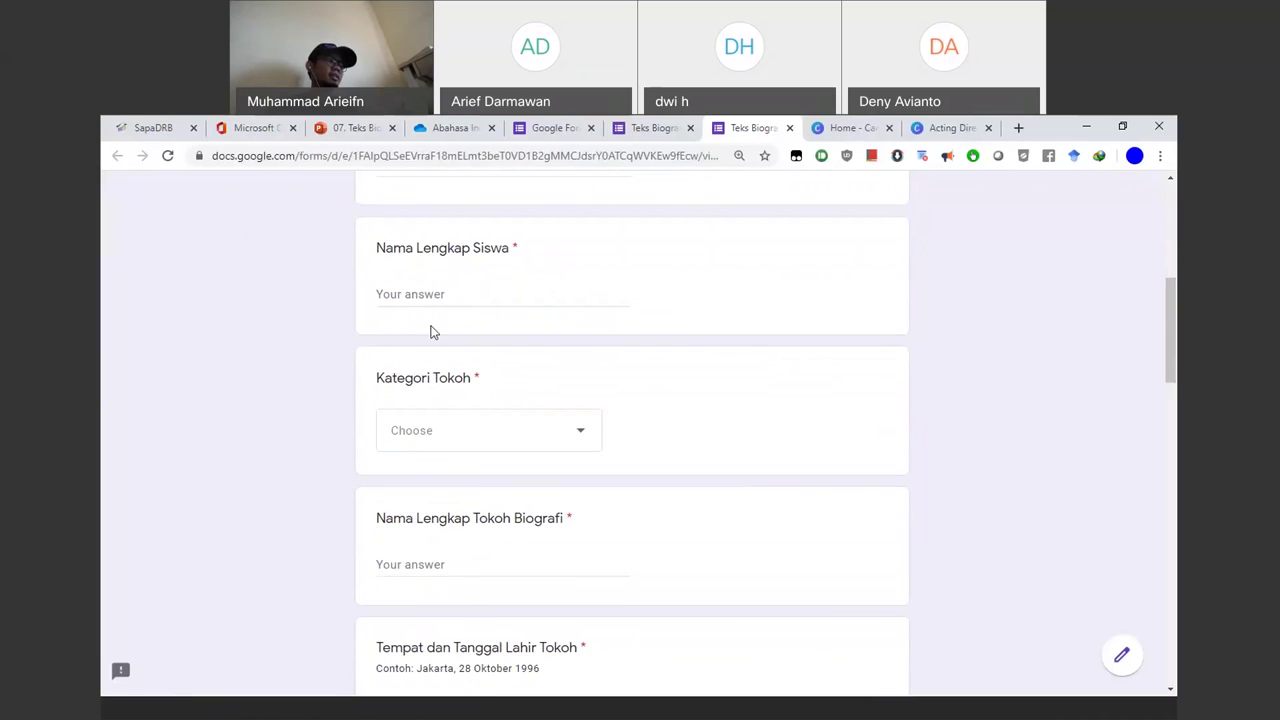
{"action": "scroll", "coordinate": [700, 335], "scroll_direction": "up", "scroll_amount": 2}
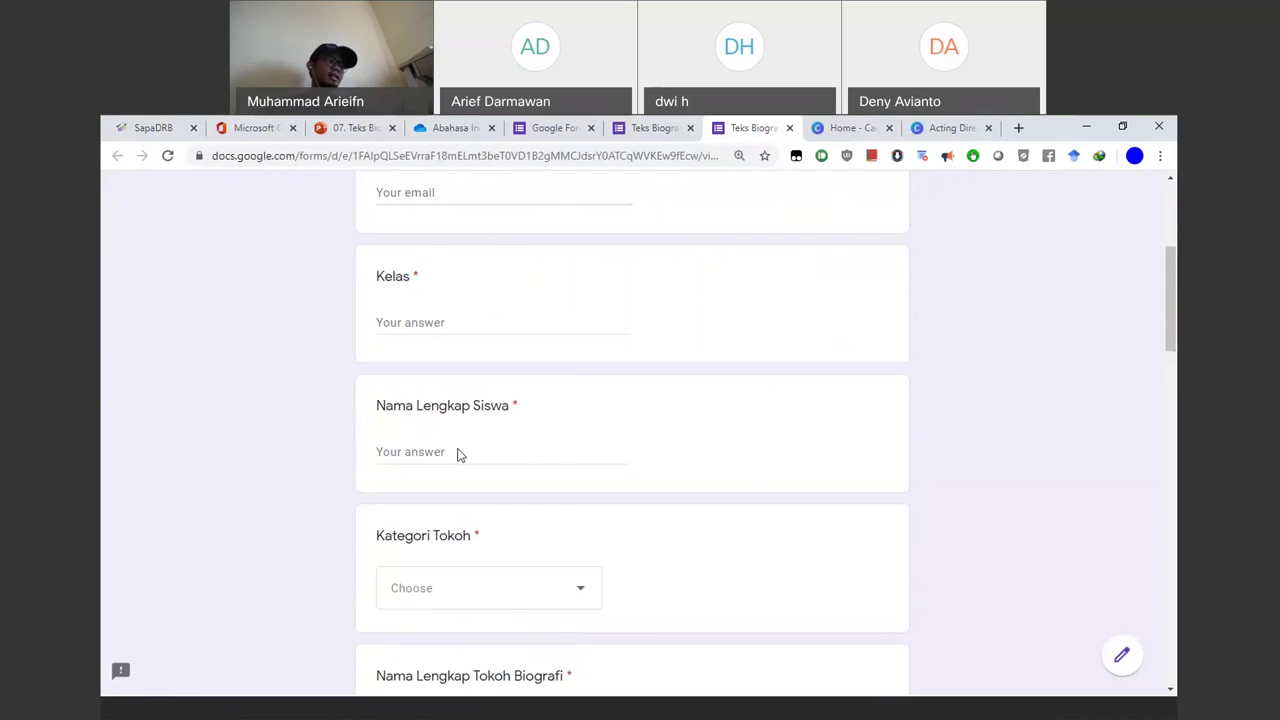
{"action": "scroll", "coordinate": [466, 431], "scroll_direction": "down", "scroll_amount": 3}
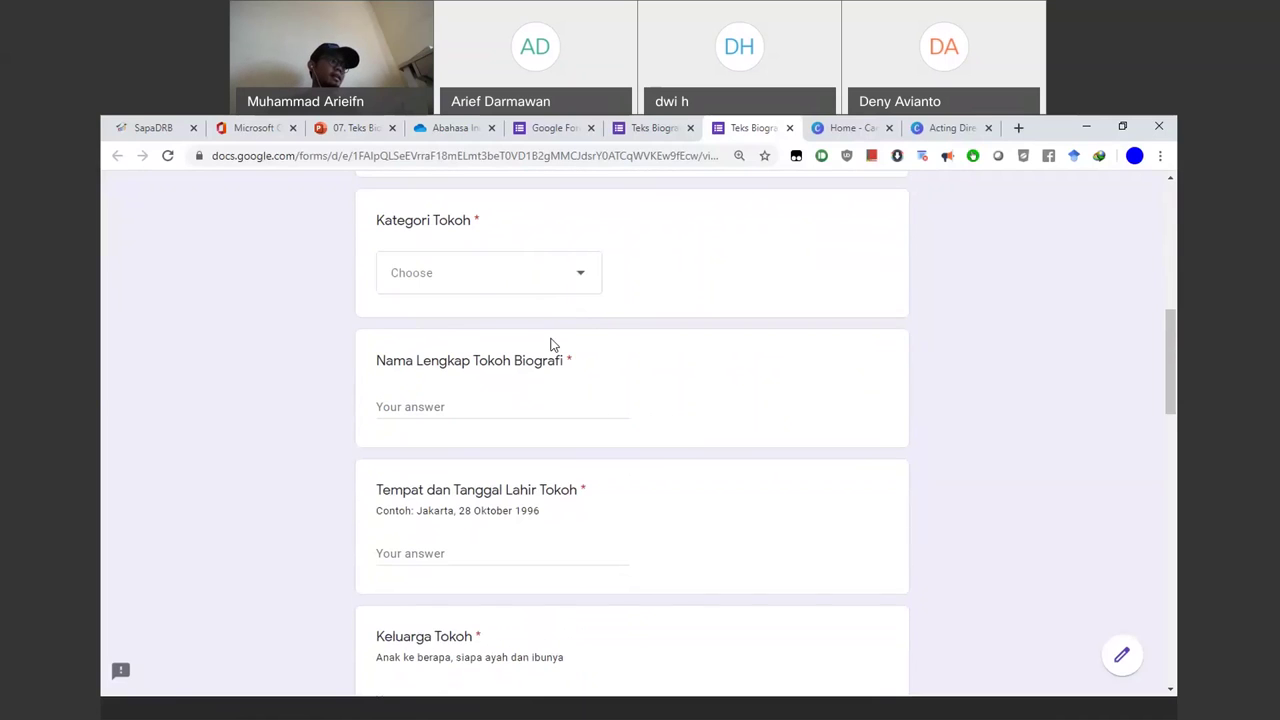
{"action": "left_click", "coordinate": [537, 289]}
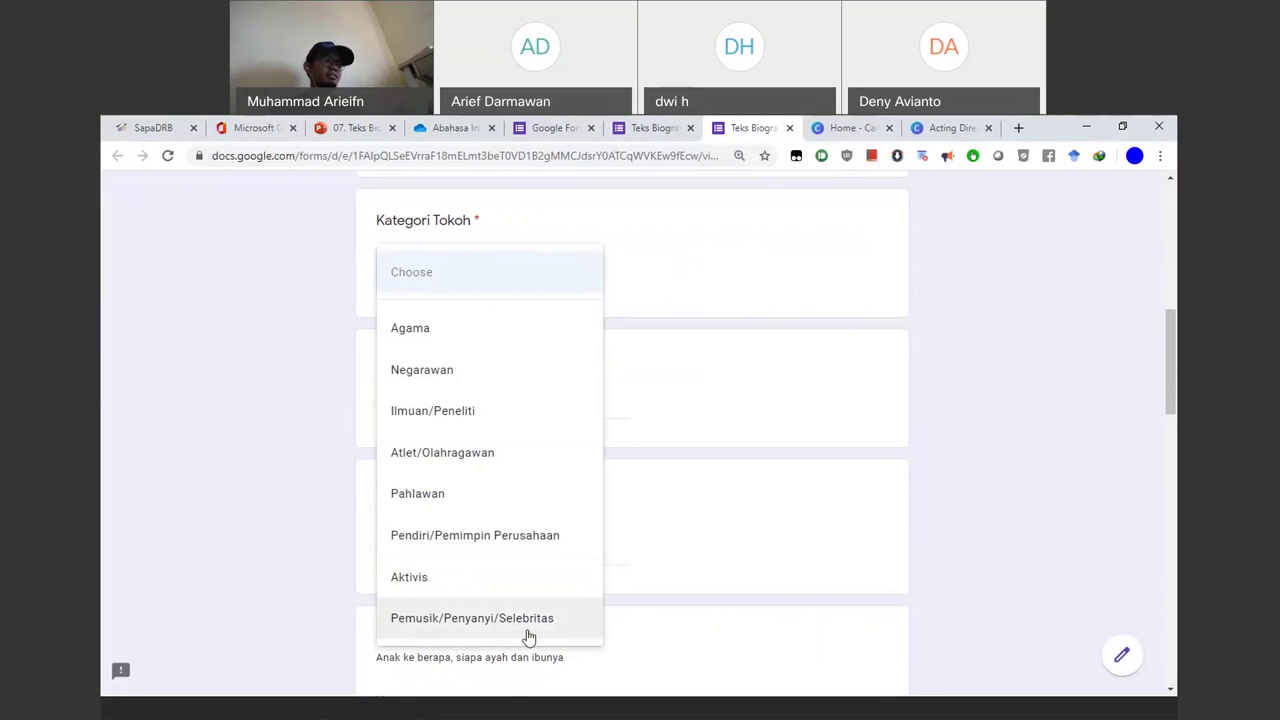
{"action": "left_click", "coordinate": [140, 449]}
- Read through the remaining form questions from Nama Lengkap Tokoh Biografi to Sumber Link/Tautan and return to the form's beginning
{"action": "scroll", "coordinate": [142, 451], "scroll_direction": "down", "scroll_amount": 2}
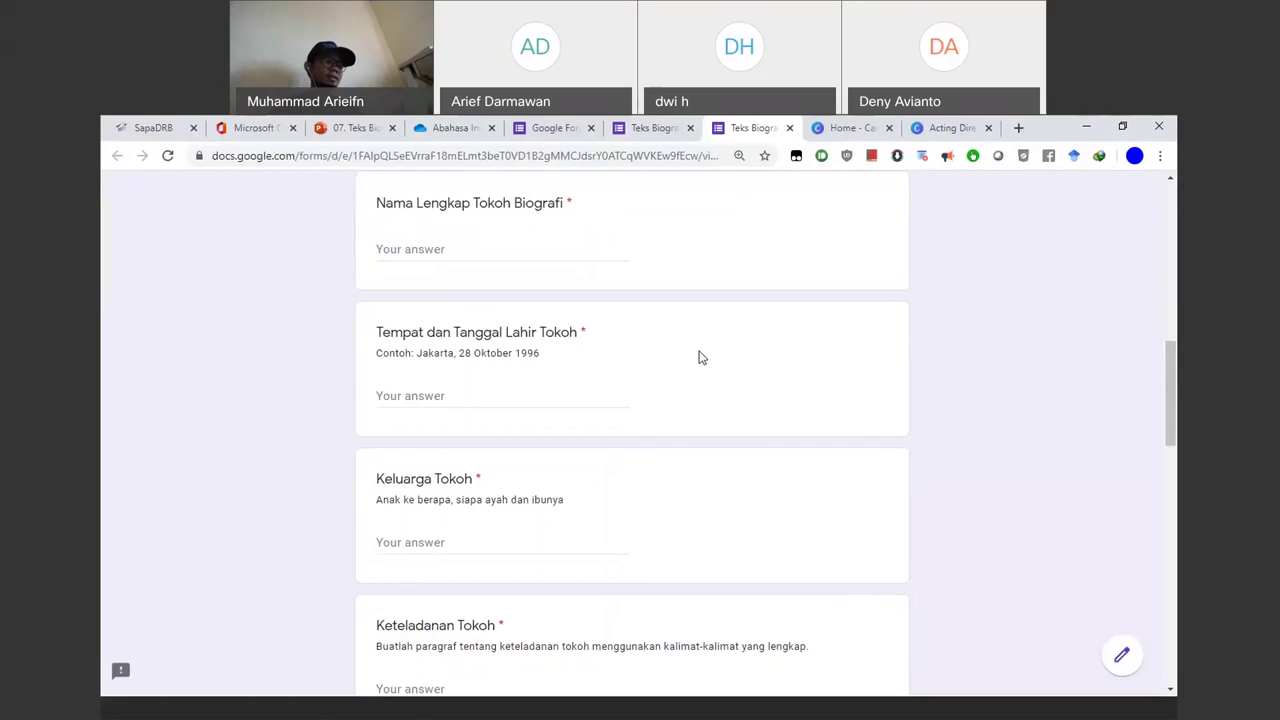
{"action": "scroll", "coordinate": [700, 357], "scroll_direction": "down", "scroll_amount": 2}
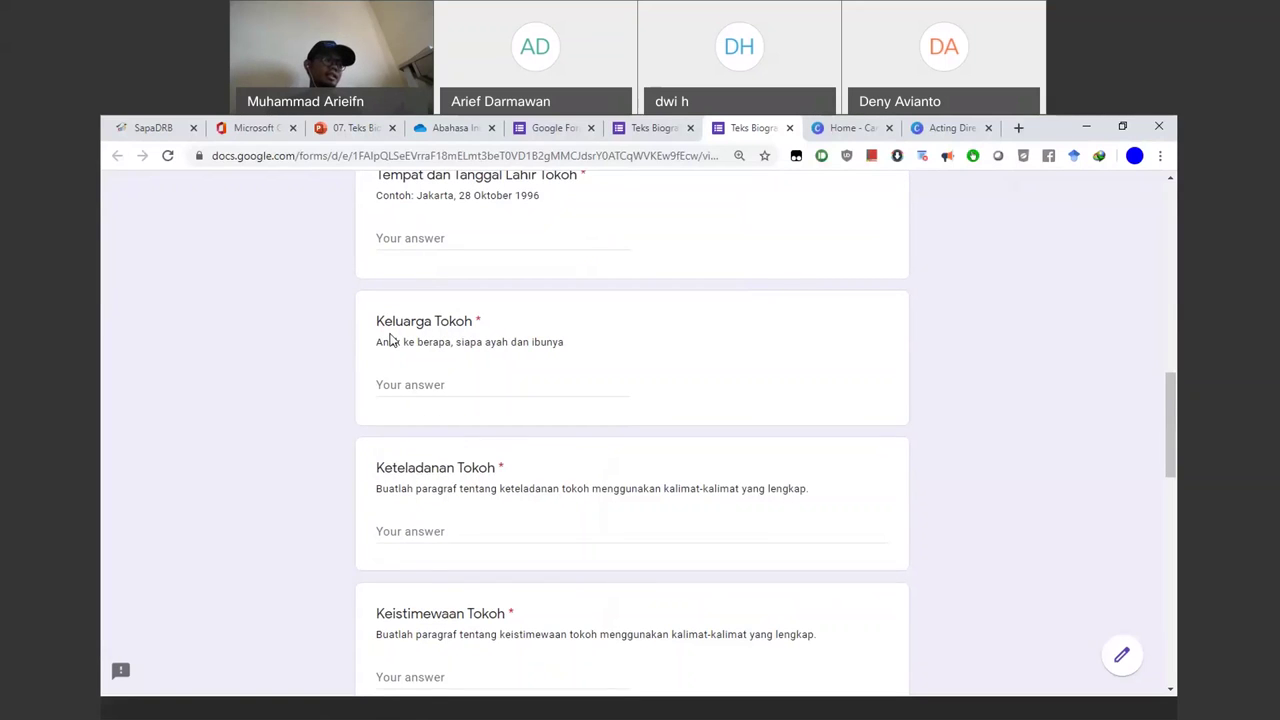
{"action": "scroll", "coordinate": [390, 341], "scroll_direction": "down", "scroll_amount": 2}
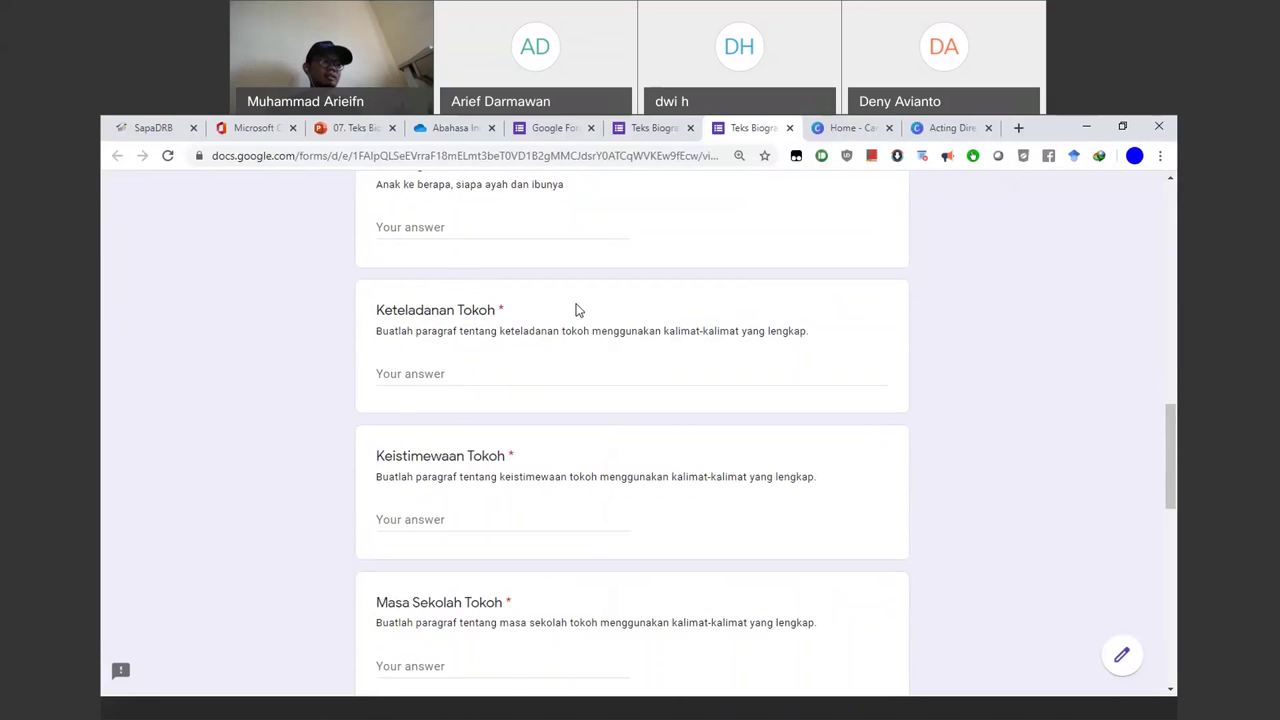
{"action": "scroll", "coordinate": [576, 381], "scroll_direction": "down", "scroll_amount": 2}
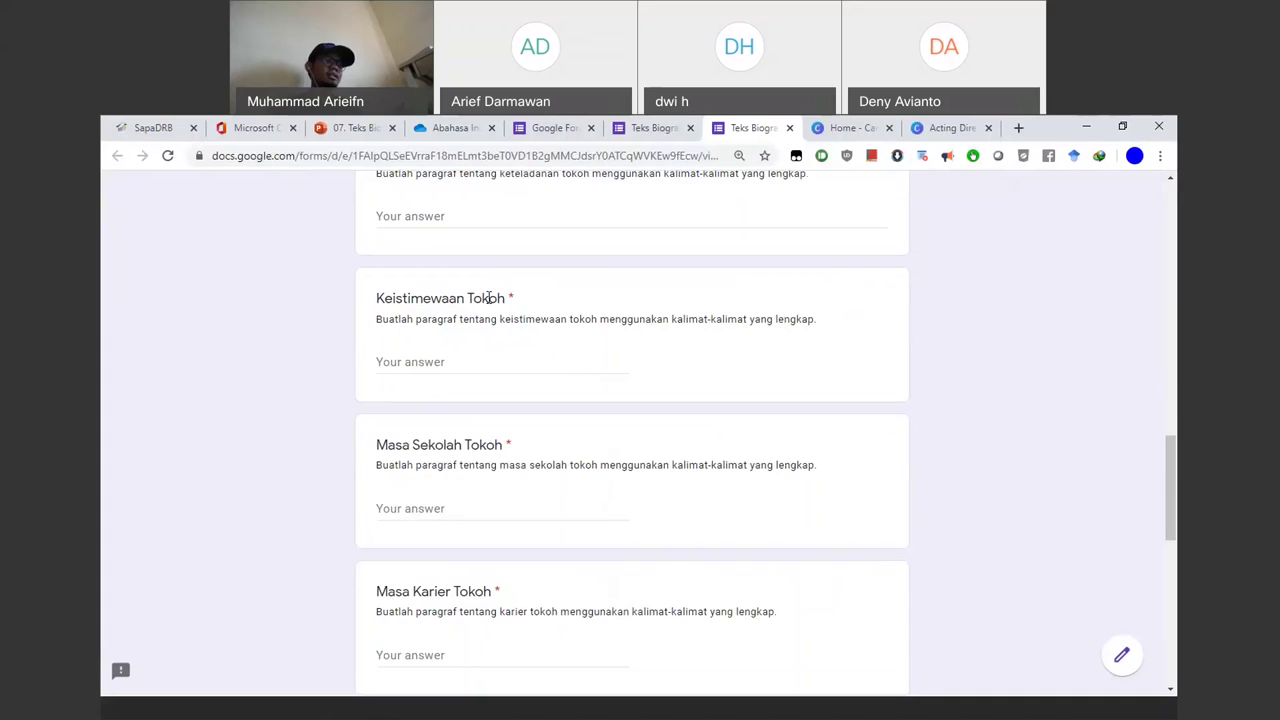
{"action": "scroll", "coordinate": [485, 298], "scroll_direction": "up", "scroll_amount": 2}
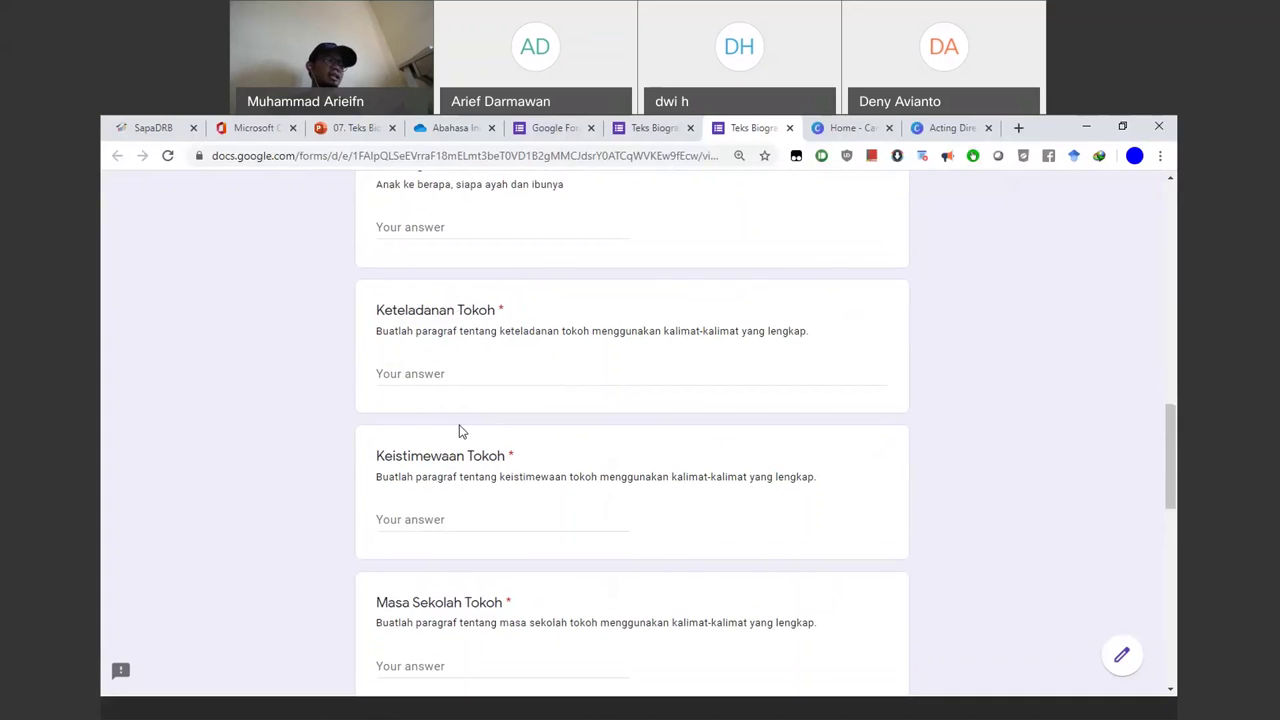
{"action": "scroll", "coordinate": [443, 494], "scroll_direction": "down", "scroll_amount": 2}
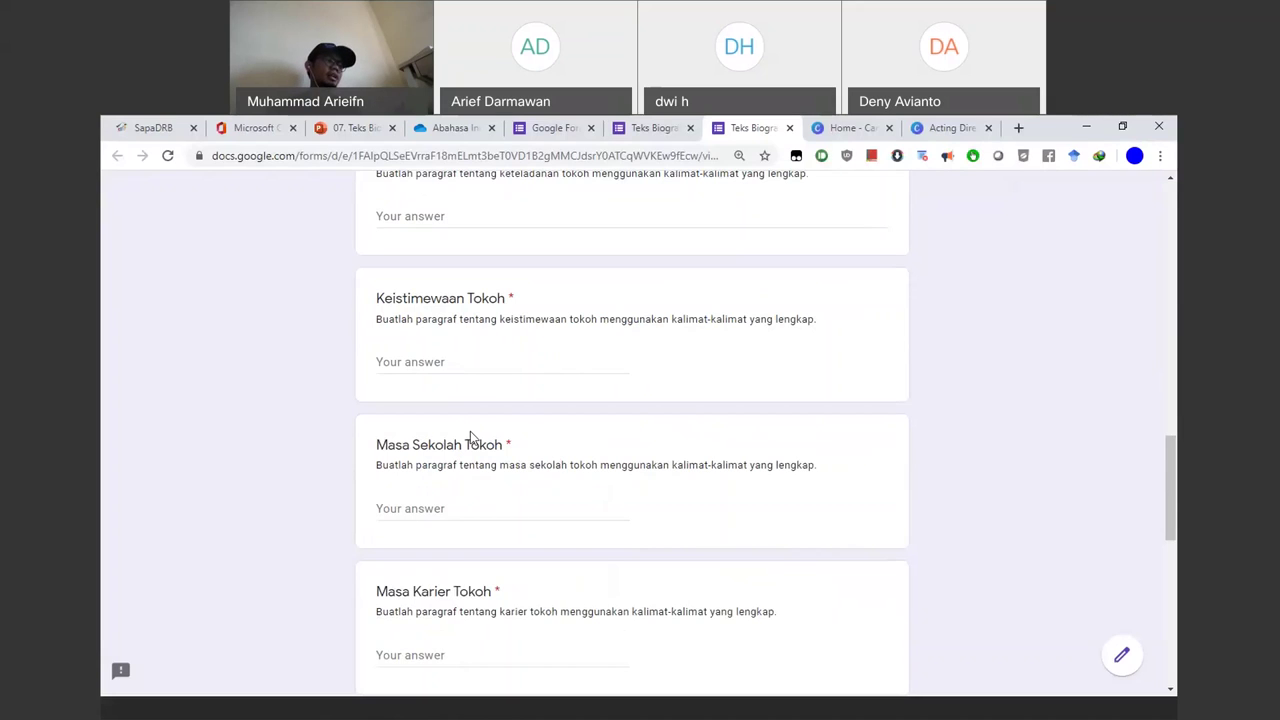
{"action": "scroll", "coordinate": [389, 463], "scroll_direction": "down", "scroll_amount": 2}
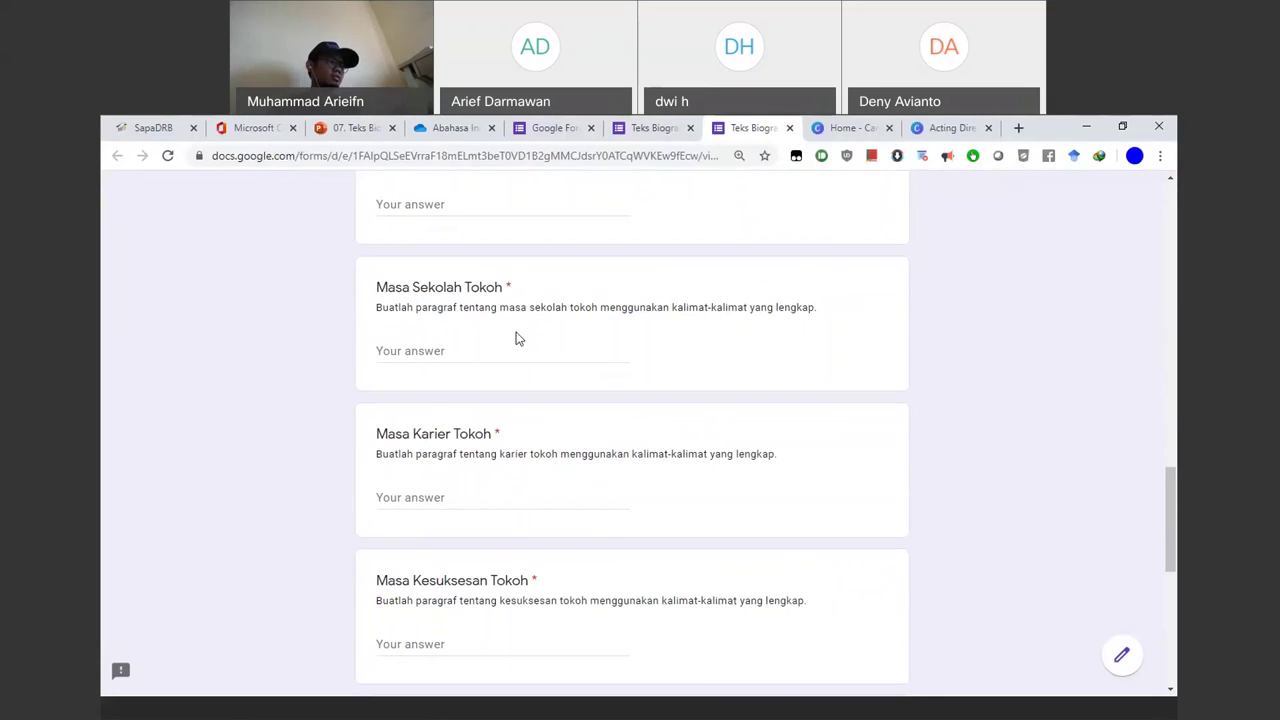
{"action": "scroll", "coordinate": [435, 460], "scroll_direction": "down", "scroll_amount": 2}
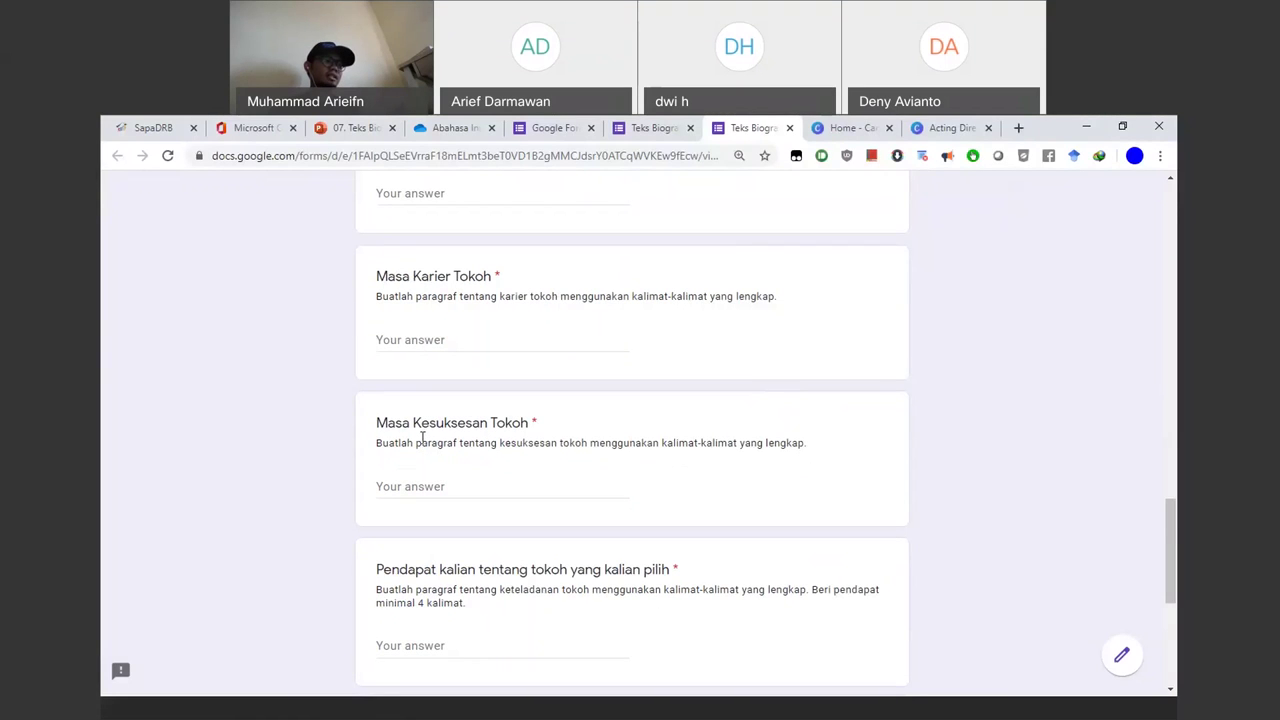
{"action": "scroll", "coordinate": [422, 437], "scroll_direction": "down", "scroll_amount": 2}
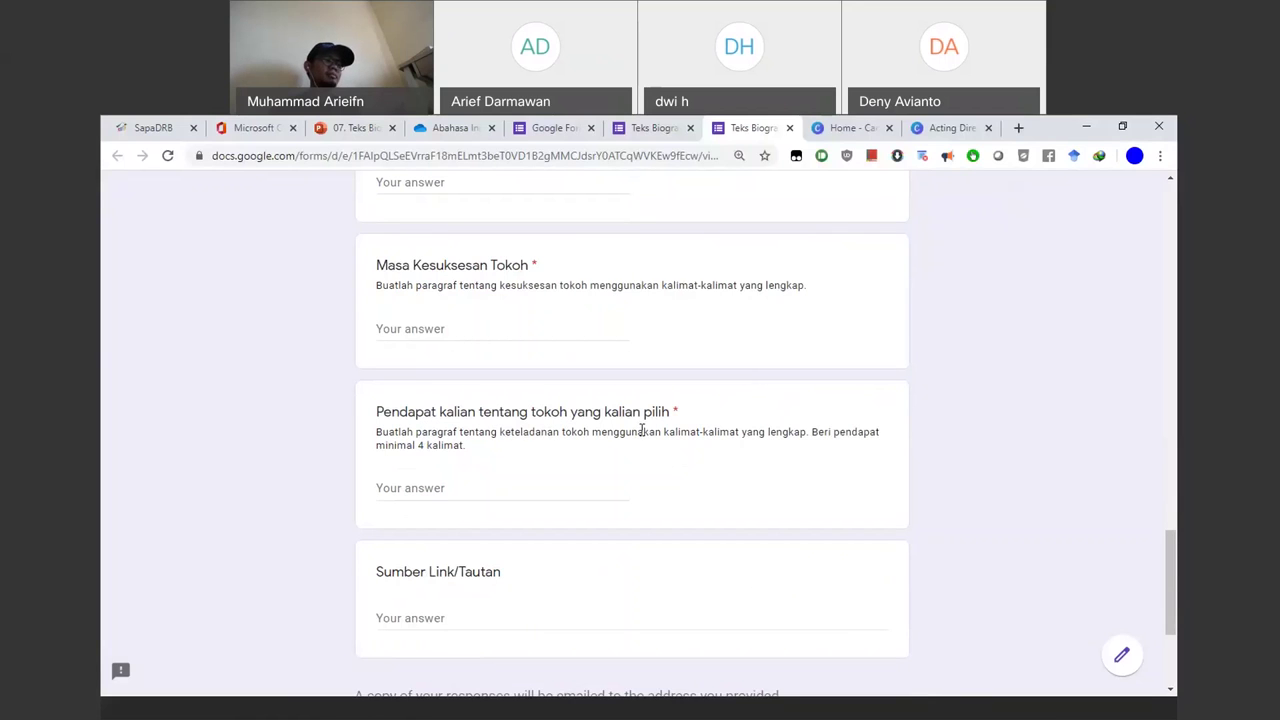
{"action": "scroll", "coordinate": [640, 432], "scroll_direction": "down", "scroll_amount": 3}
{"action": "scroll", "coordinate": [690, 440], "scroll_direction": "up", "scroll_amount": 15}
{"action": "scroll", "coordinate": [683, 458], "scroll_direction": "up", "scroll_amount": 3}
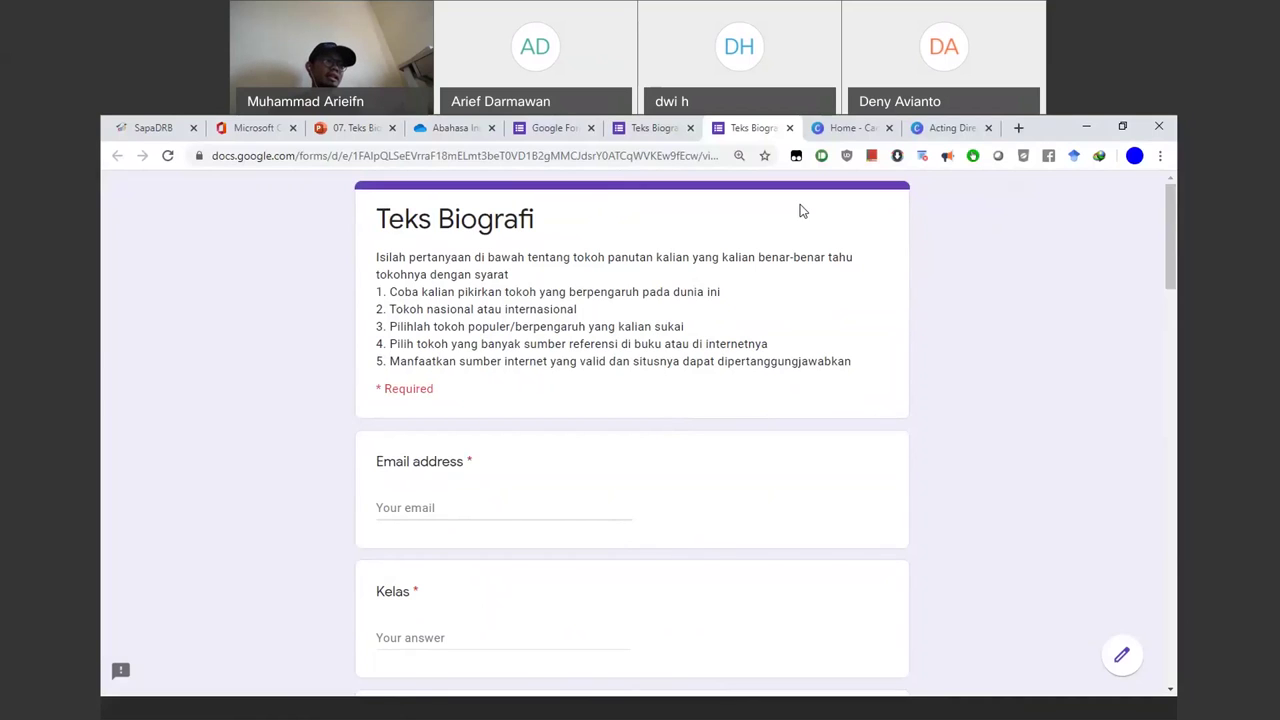
- Switch to the Teks Biografi form editor and copy the form's sharing link with Shorten URL enabled
{"action": "left_click", "coordinate": [700, 155]}
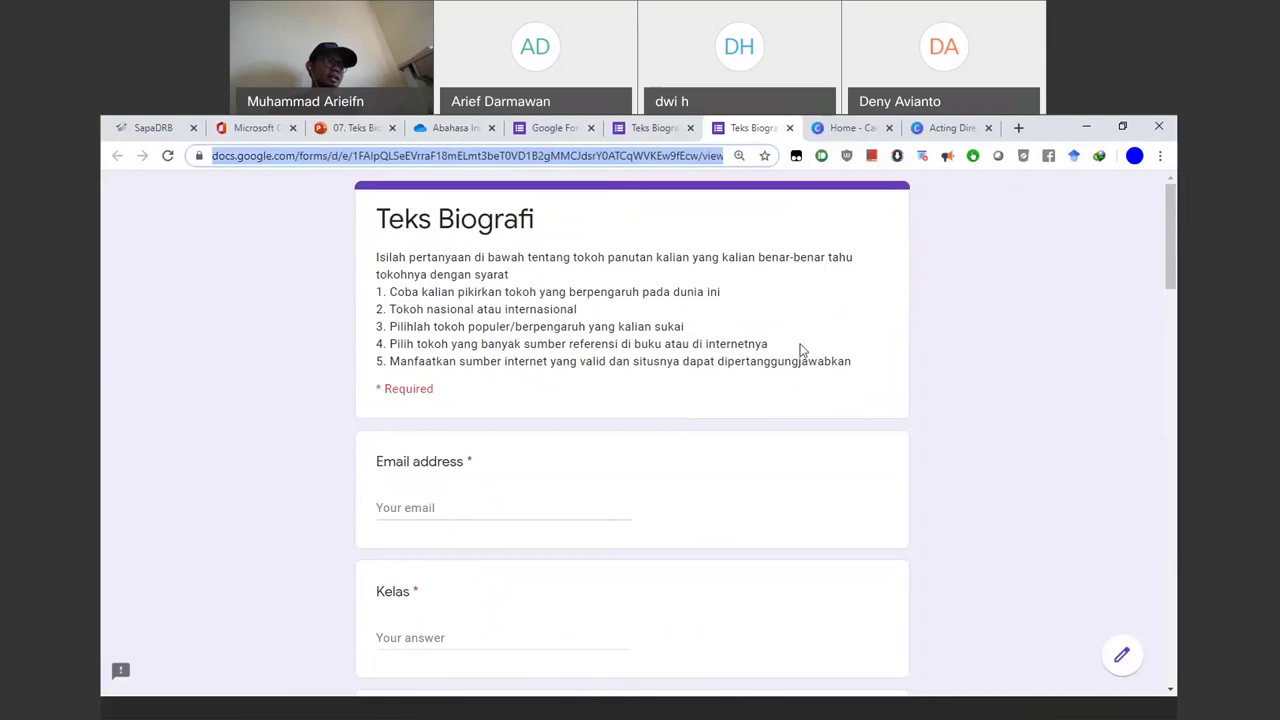
{"action": "left_click", "coordinate": [678, 135]}
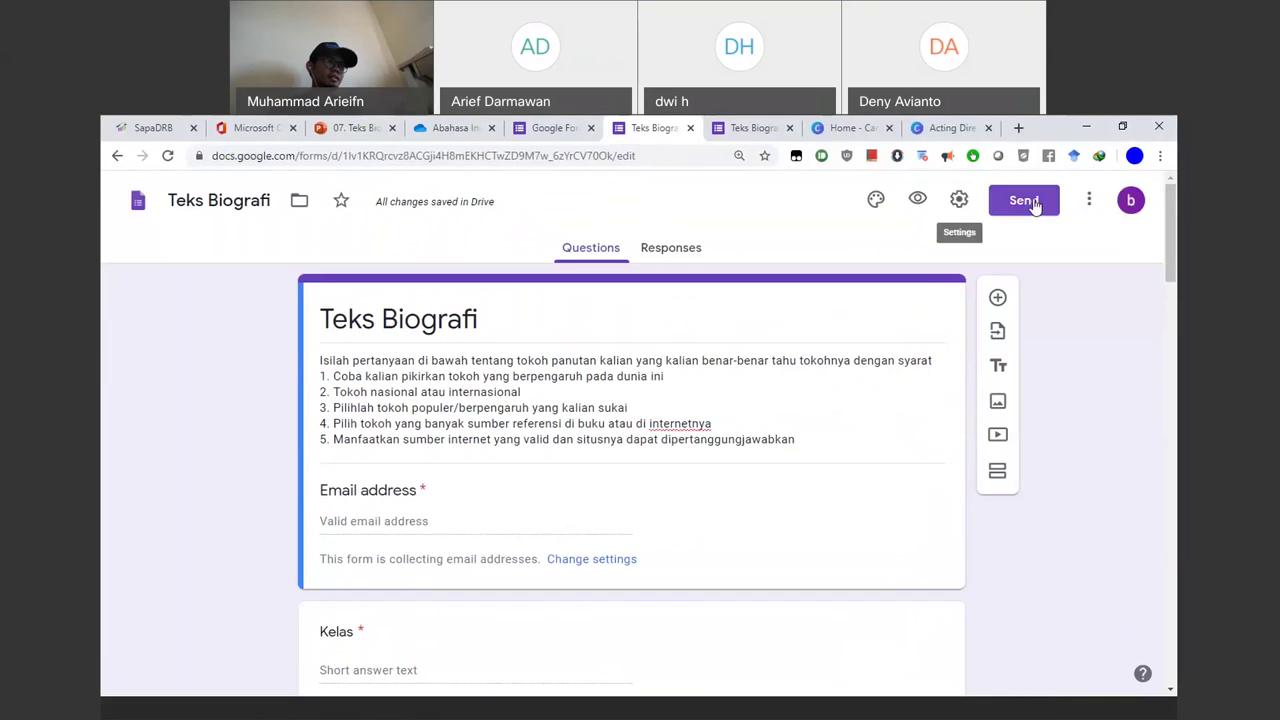
{"action": "left_click", "coordinate": [1088, 203]}
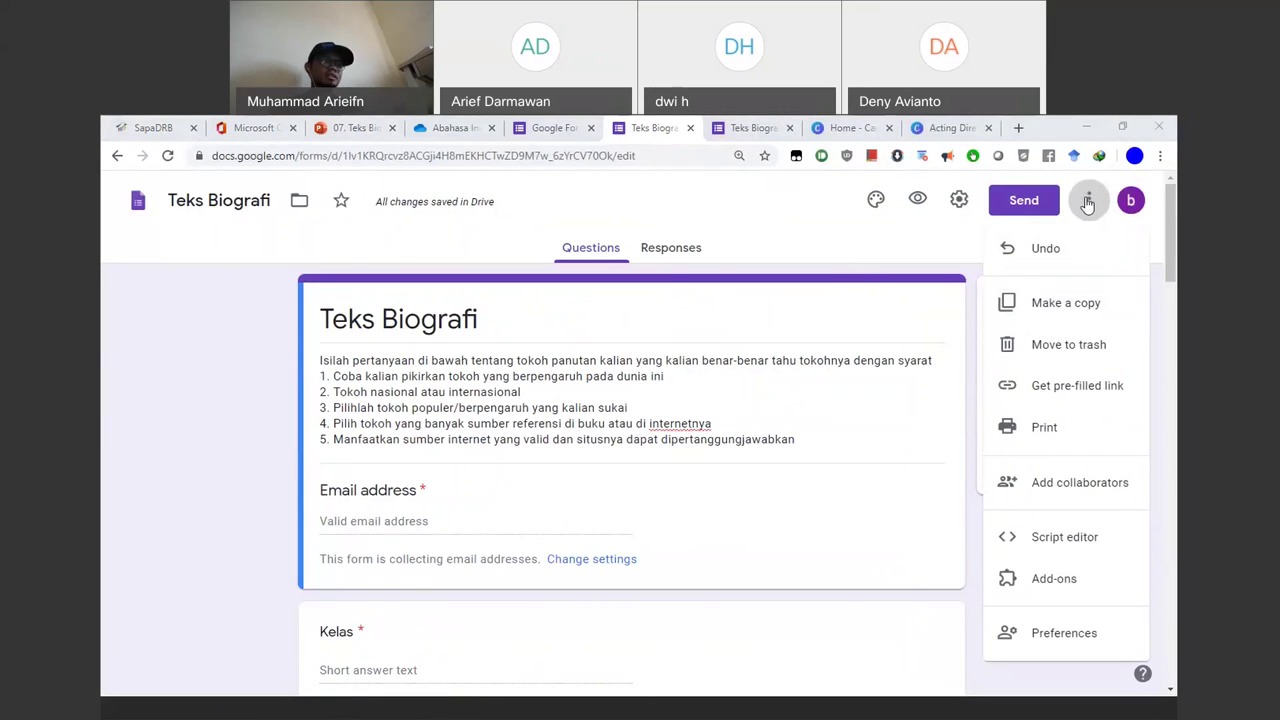
{"action": "left_click", "coordinate": [1020, 203]}
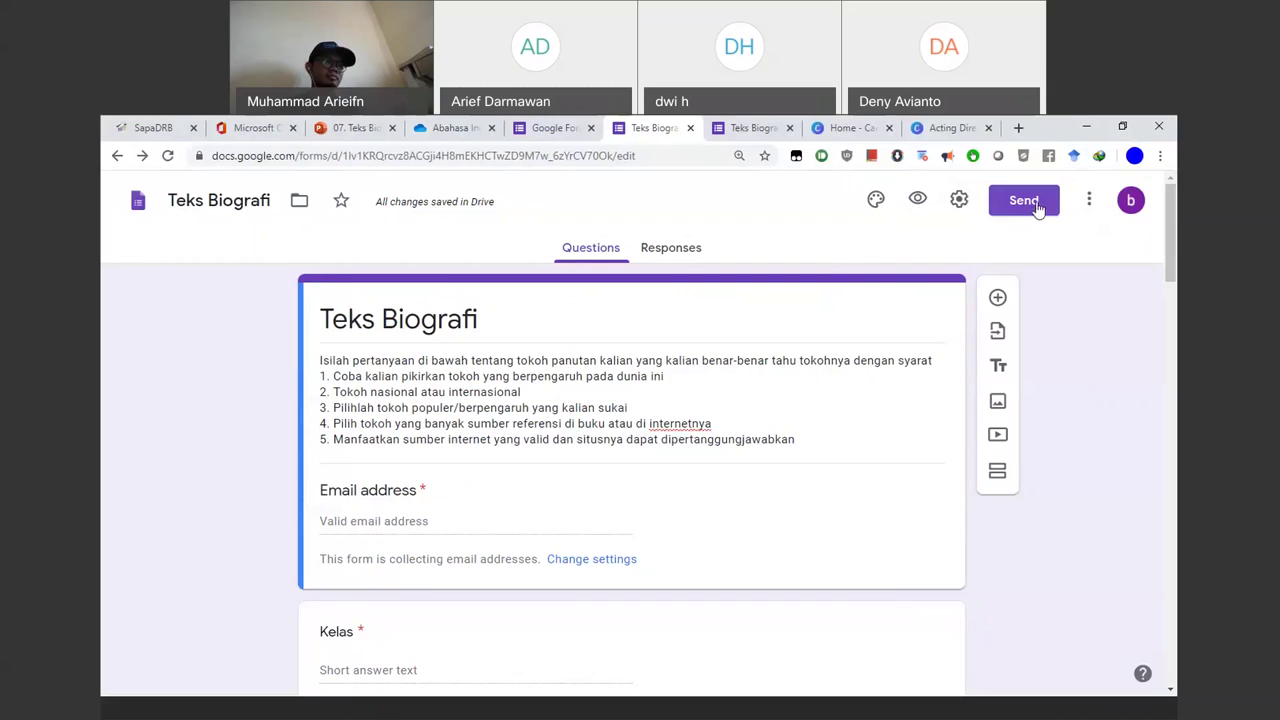
{"action": "left_click", "coordinate": [1037, 206]}
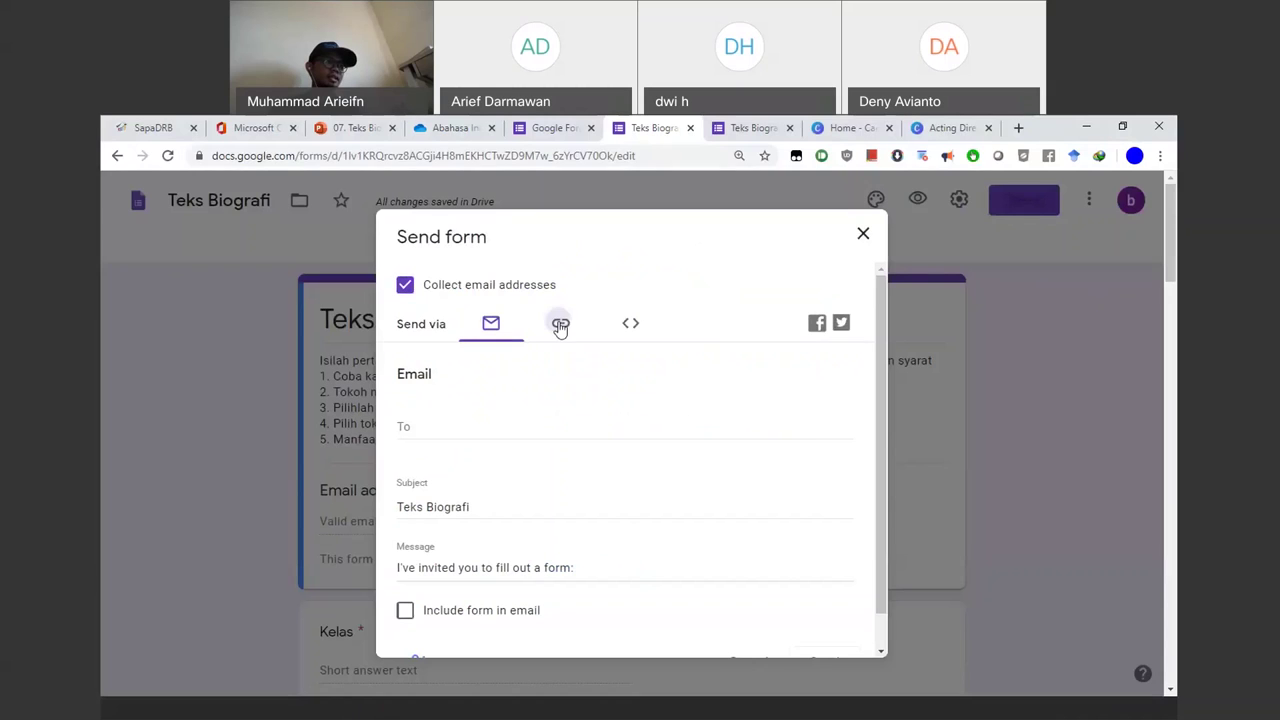
{"action": "left_click", "coordinate": [563, 325]}
{"action": "left_click", "coordinate": [405, 438]}
{"action": "key", "text": "ctrl+c"}
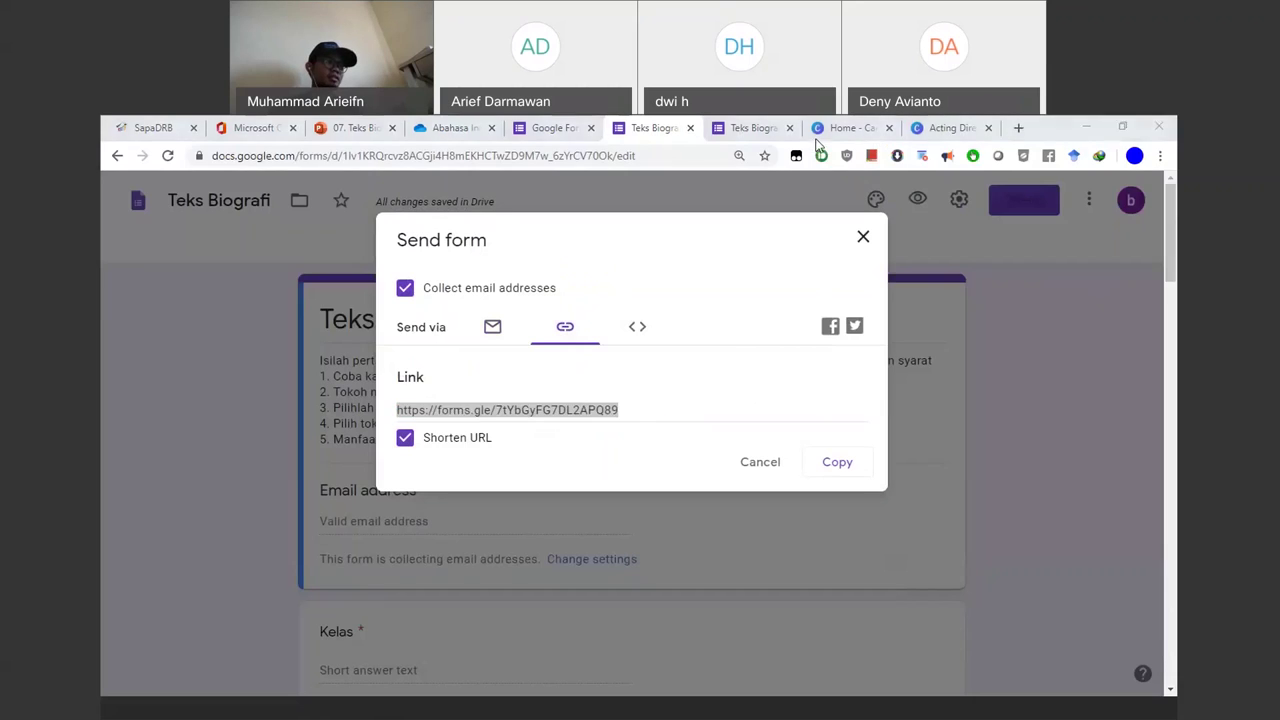
- Open bit.ly in place of the Microsoft Office page and create a new Bitly link from the copied form URL
{"action": "key", "text": "alt+Tab"}
{"action": "left_click", "coordinate": [282, 134]}
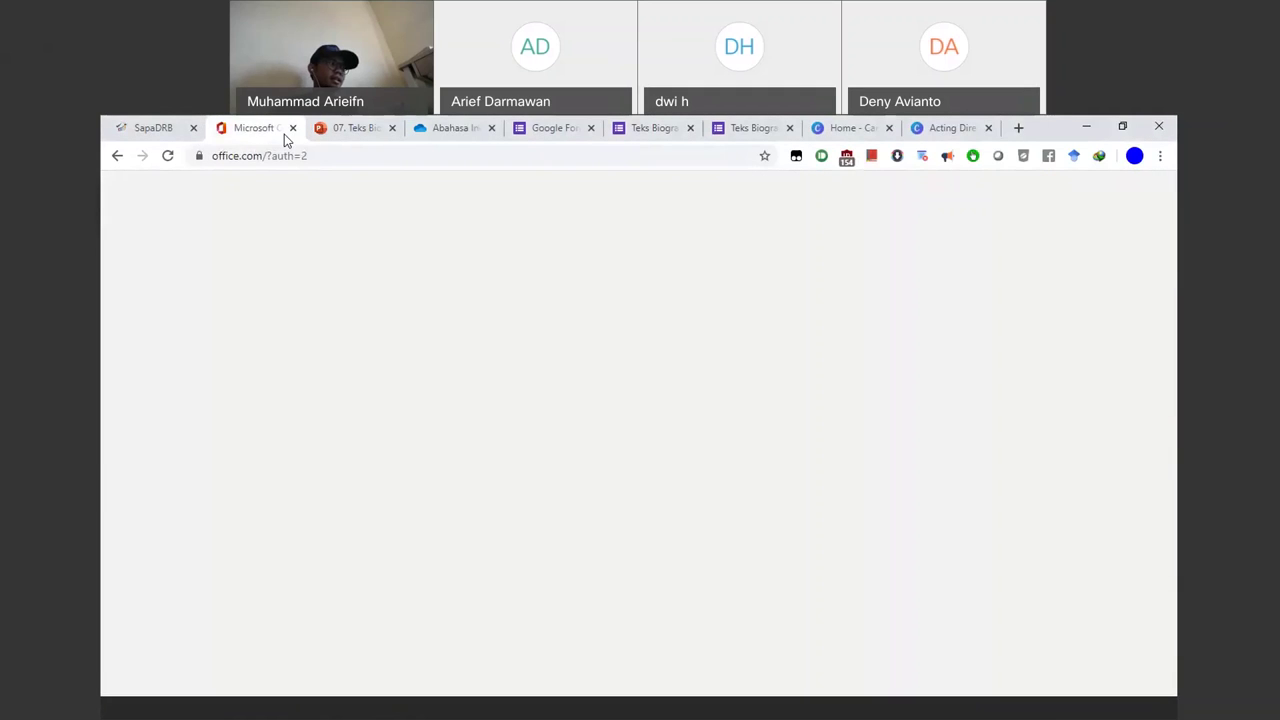
{"action": "left_click", "coordinate": [321, 156]}
{"action": "type", "text": "bi"}
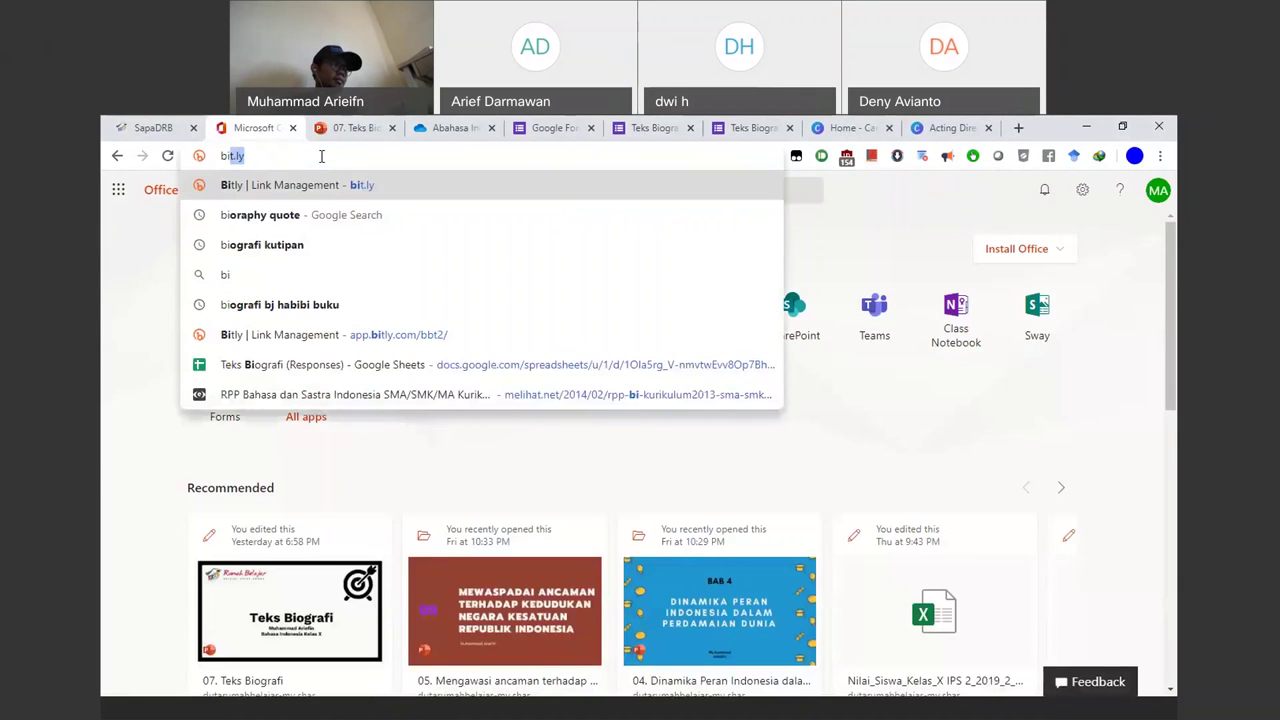
{"action": "key", "text": "Return"}
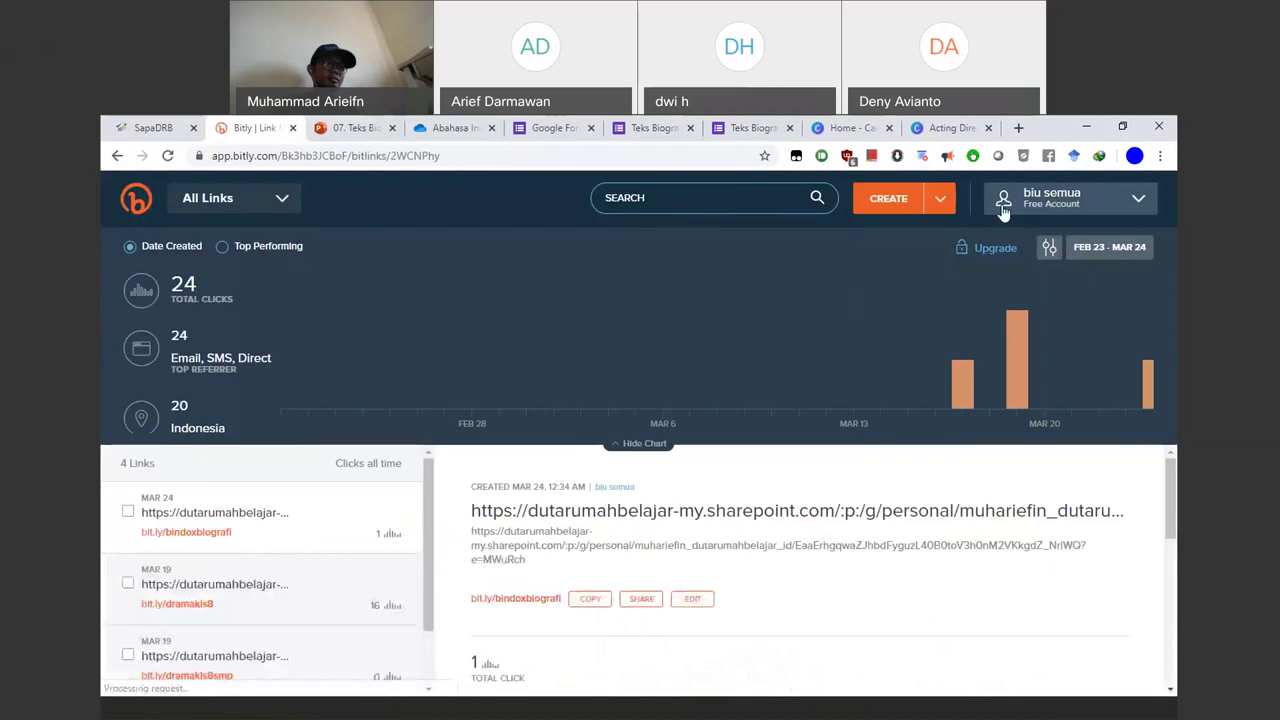
{"action": "left_click", "coordinate": [895, 202]}
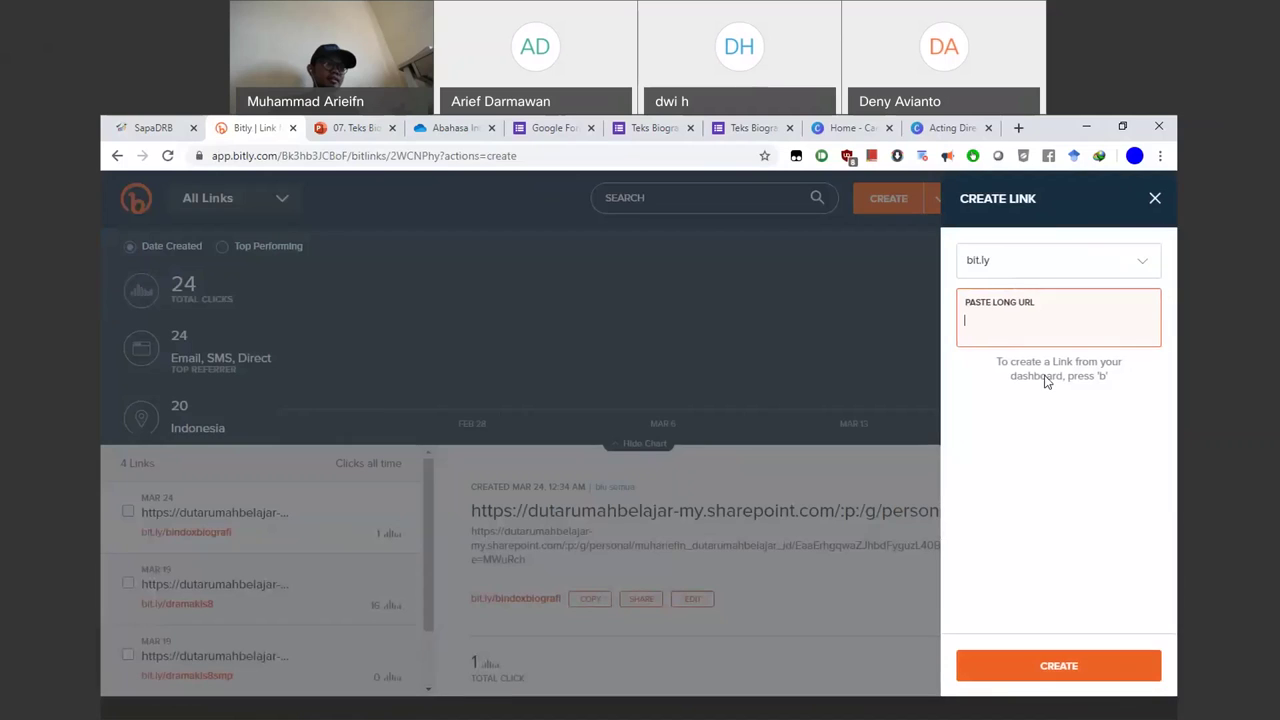
{"action": "key", "text": "ctrl+v"}
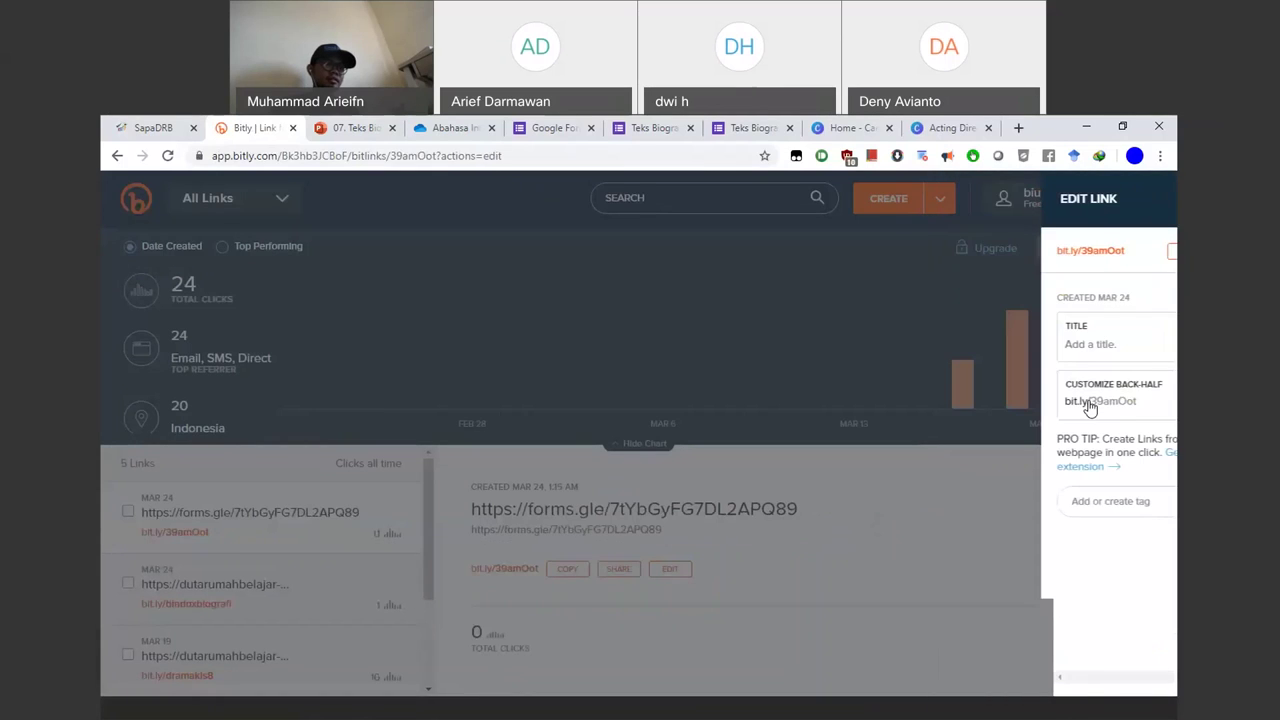
- Customize the new Bitly link's back-half as bindoxbiografi1, save it, and select the customized back-half
{"action": "left_click_drag", "start_coordinate": [990, 401], "coordinate": [1066, 401]}
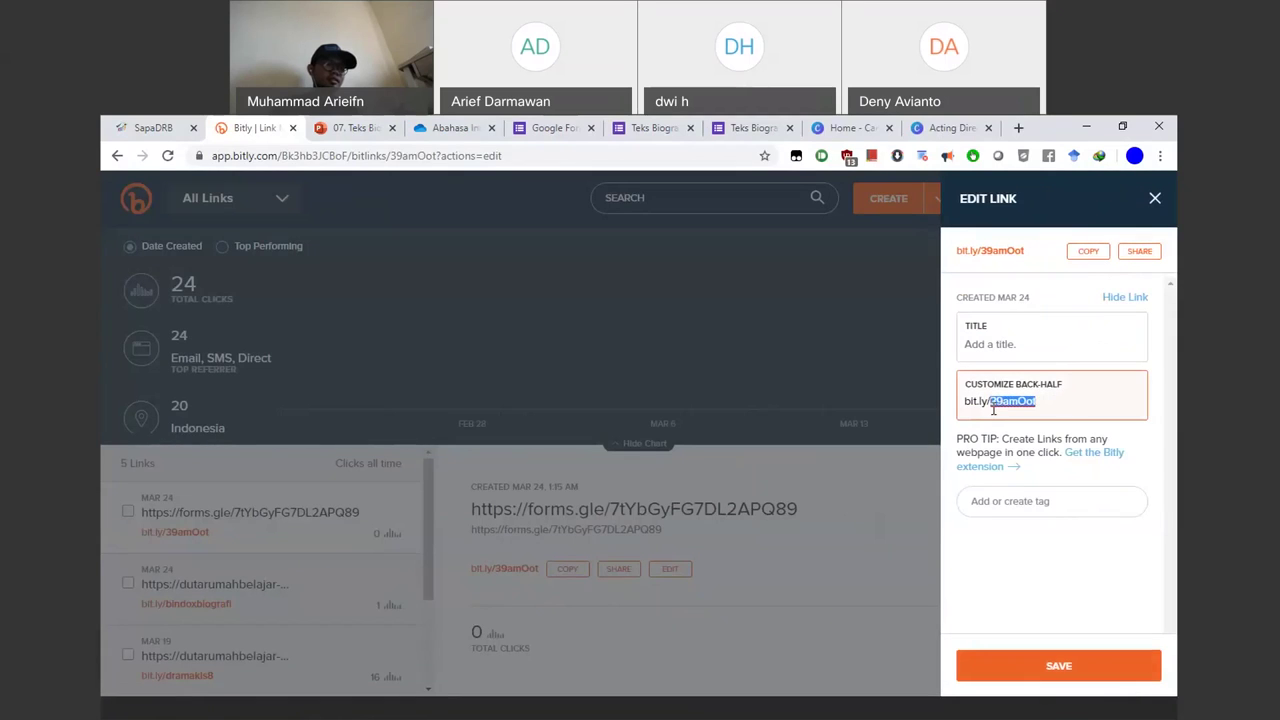
{"action": "type", "text": "bin"}
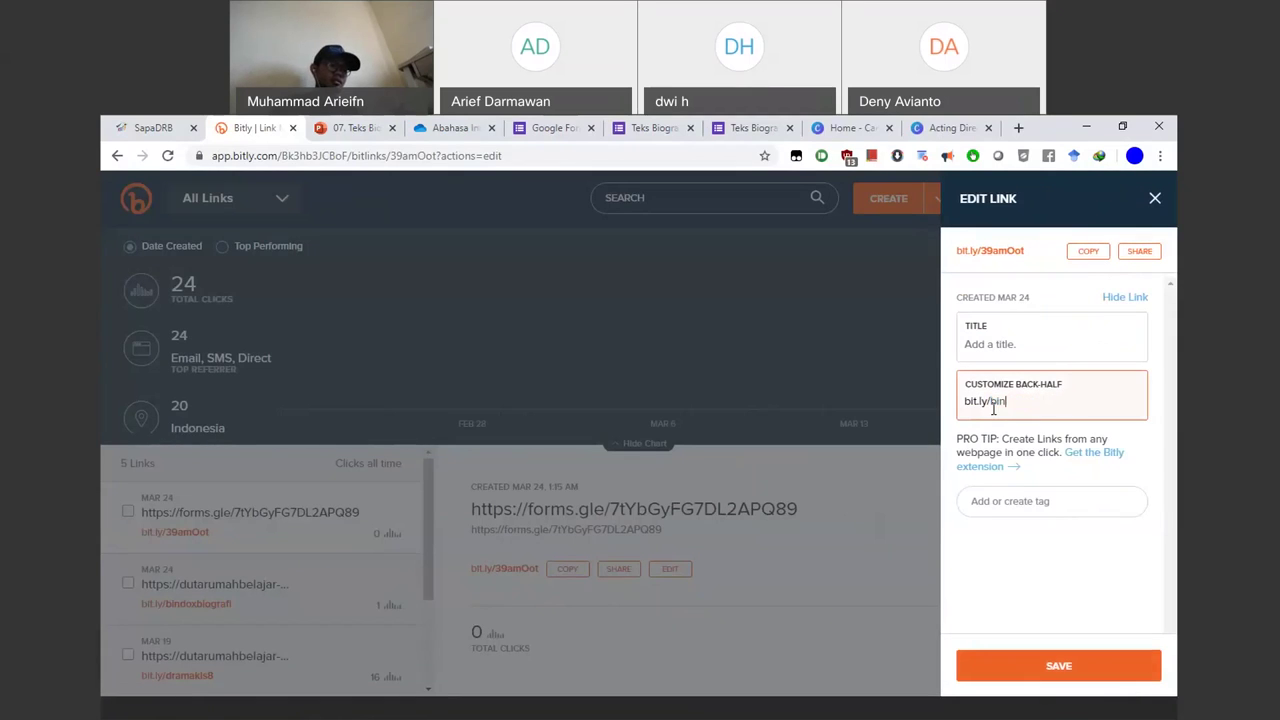
{"action": "type", "text": "doxbiogra"}
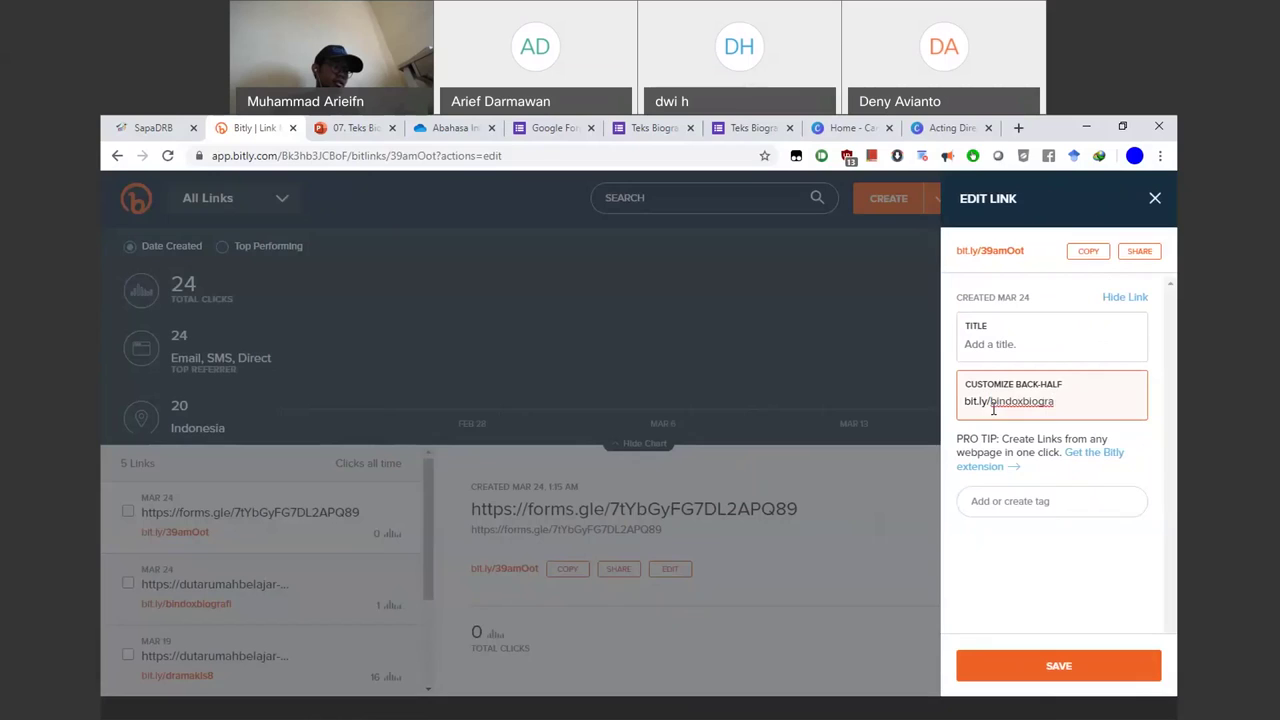
{"action": "type", "text": "fi1"}
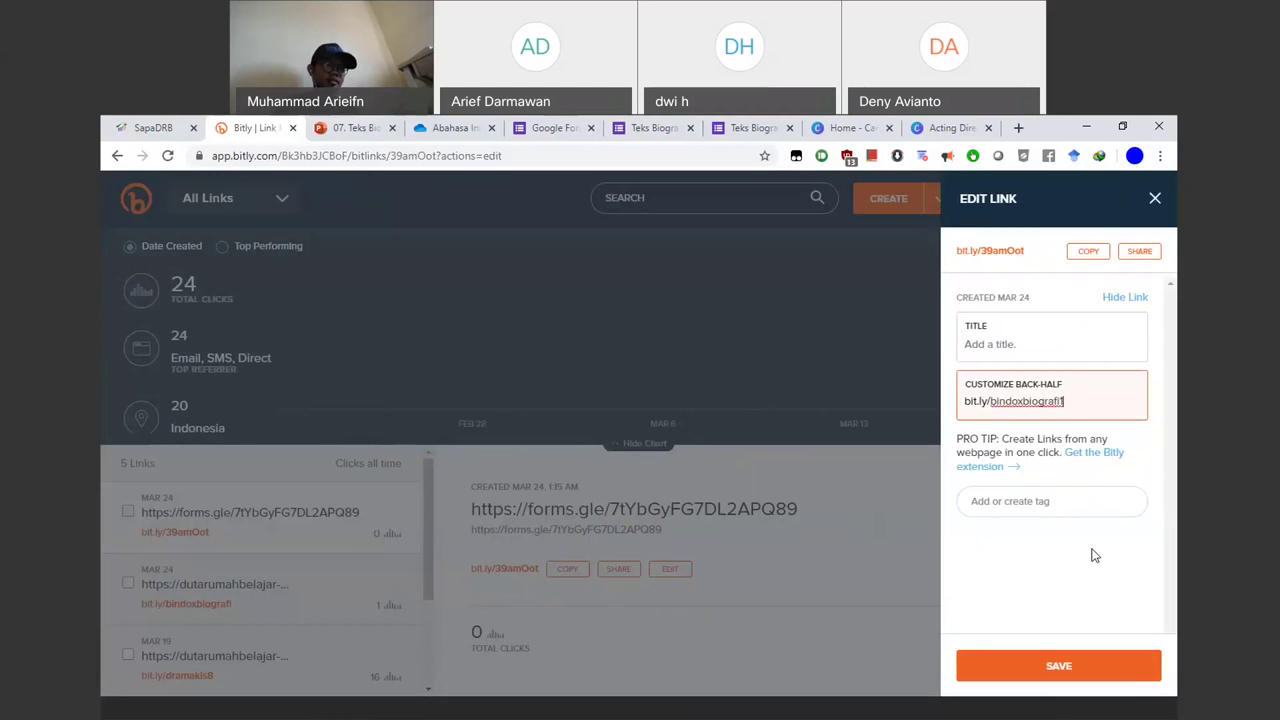
{"action": "left_click", "coordinate": [1137, 666]}
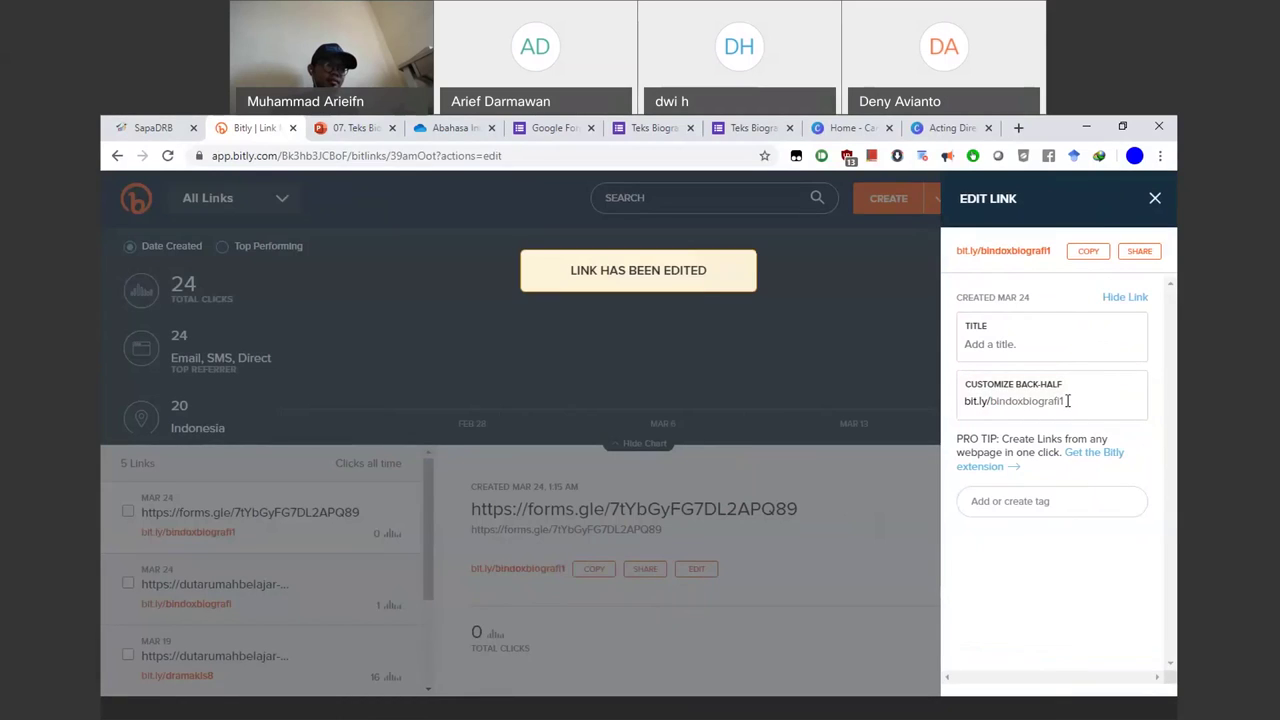
{"action": "left_click_drag", "start_coordinate": [1064, 401], "coordinate": [966, 400]}
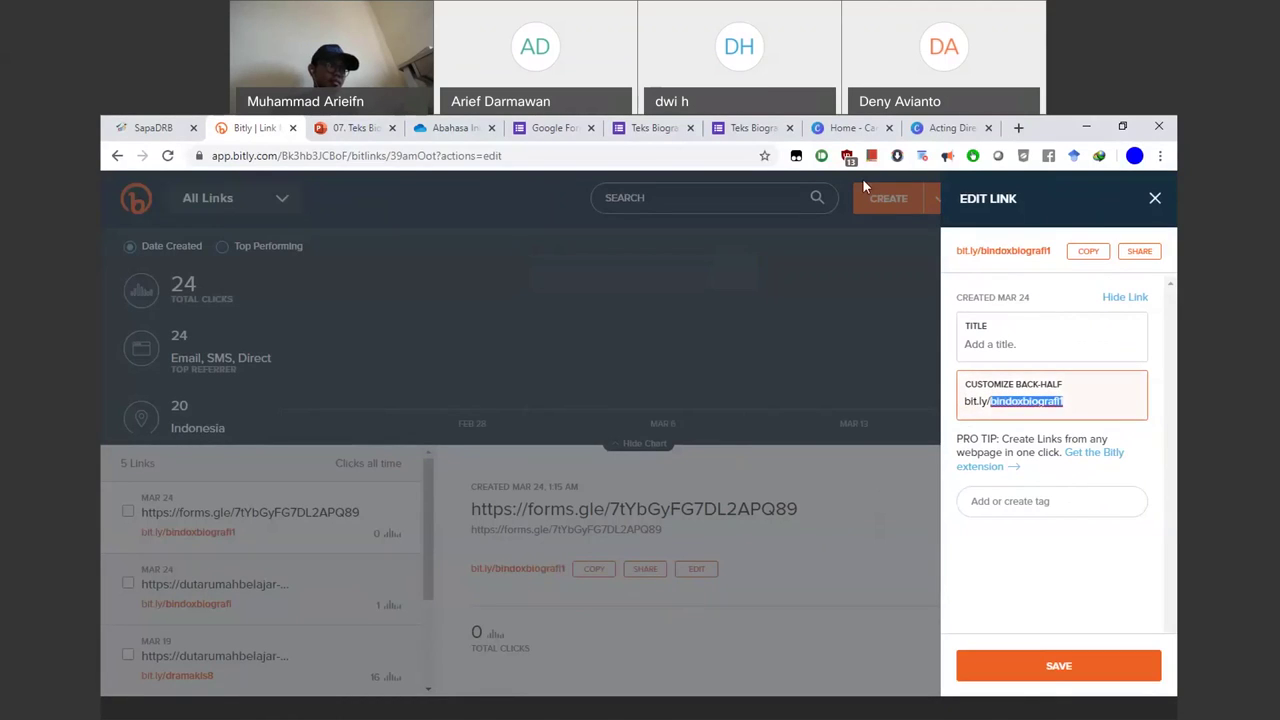
{"action": "left_click", "coordinate": [752, 128]}
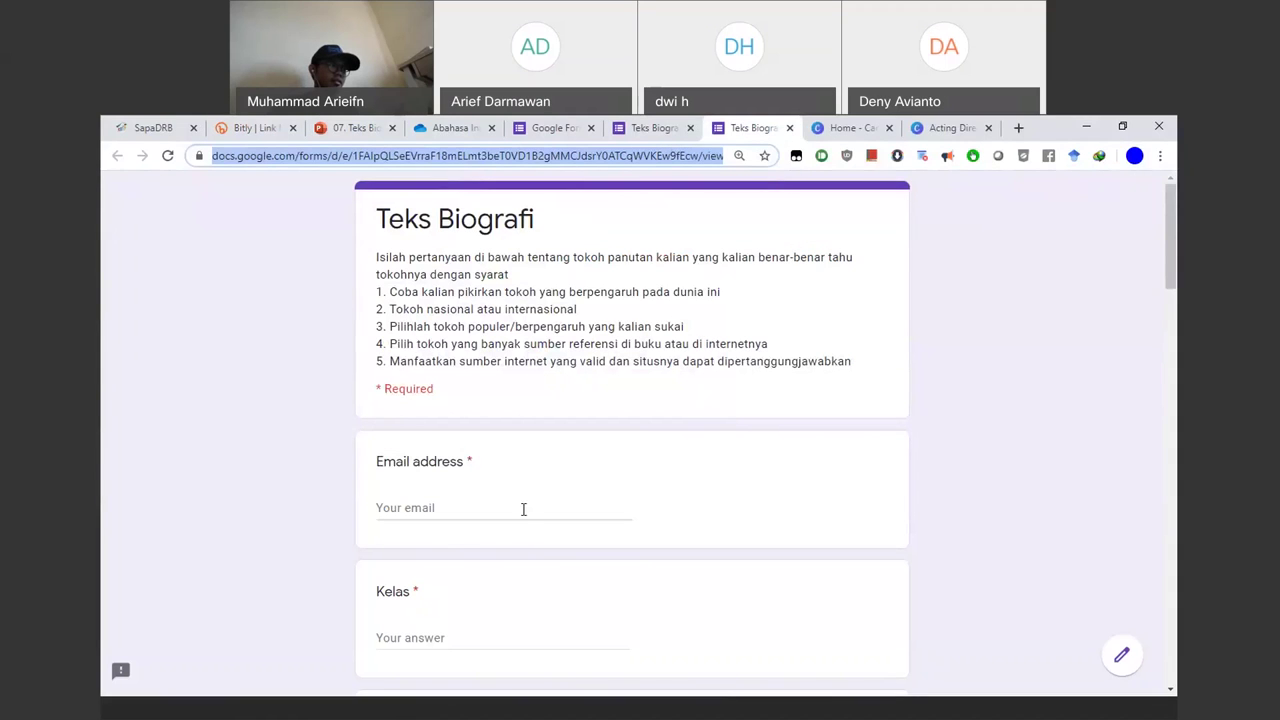
{"action": "left_click", "coordinate": [347, 128]}
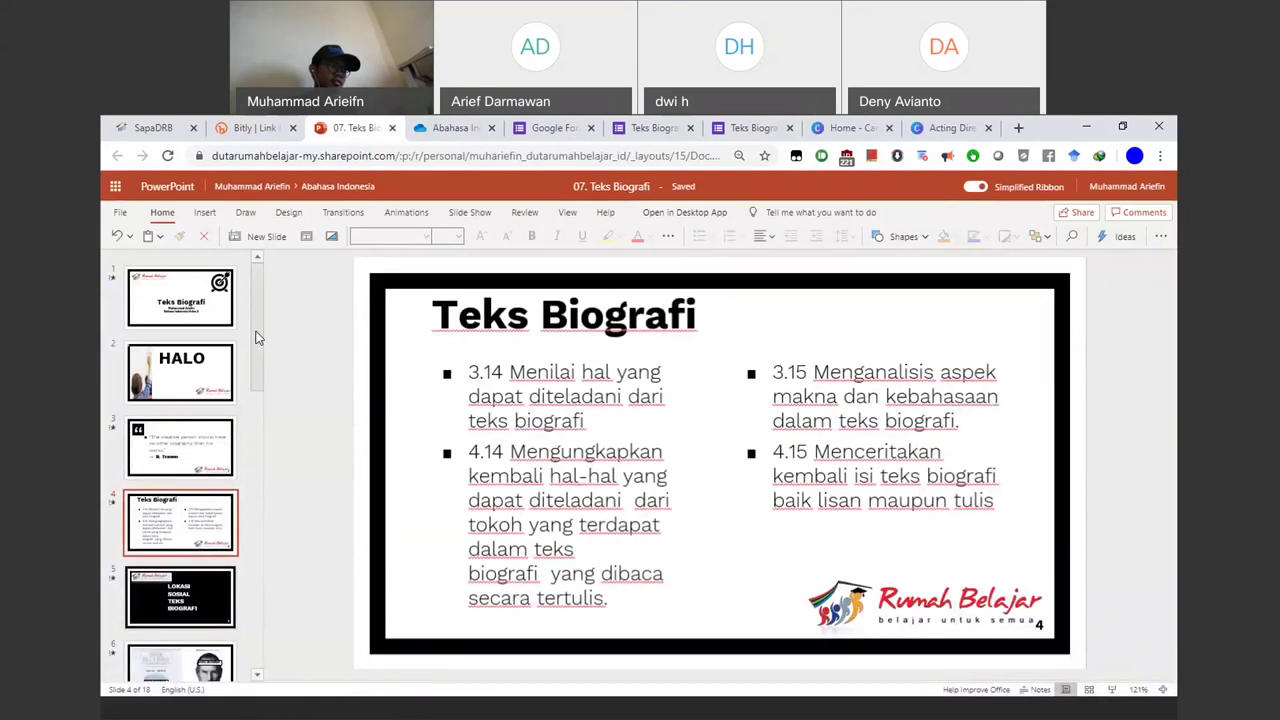
{"action": "left_click_drag", "start_coordinate": [257, 327], "coordinate": [281, 648]}
{"action": "left_click", "coordinate": [180, 645]}
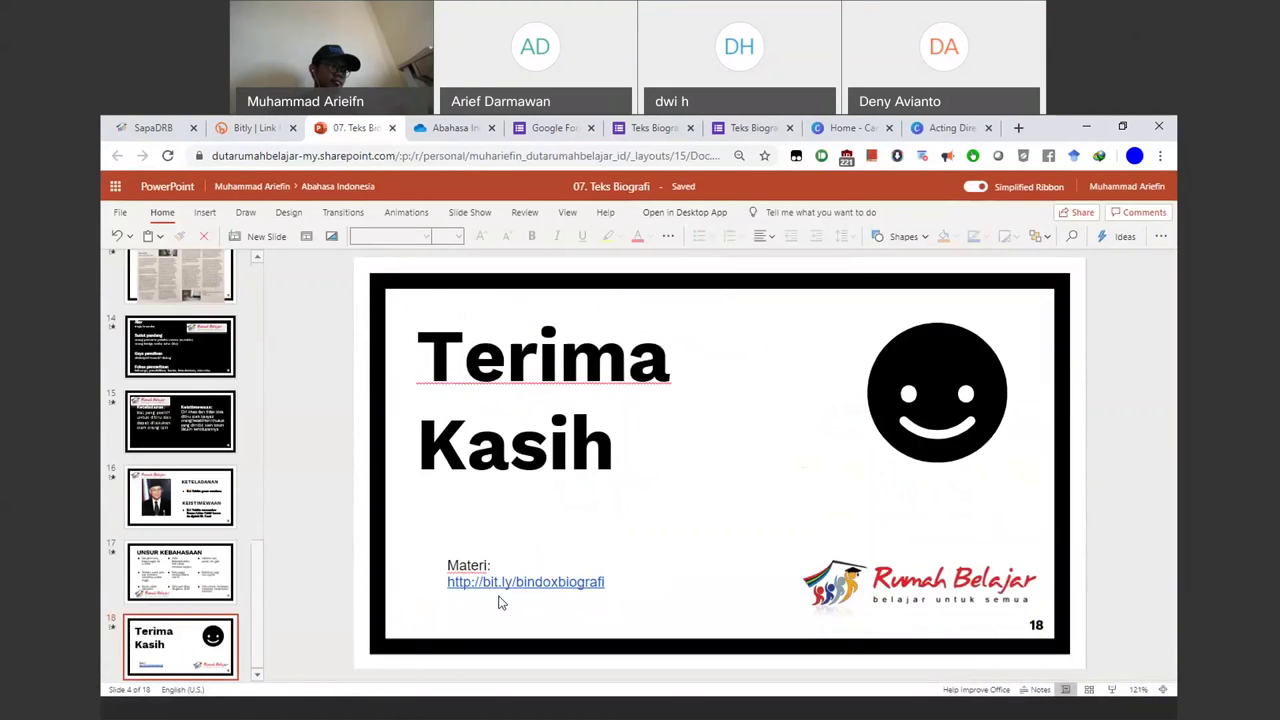
{"action": "left_click", "coordinate": [617, 584]}
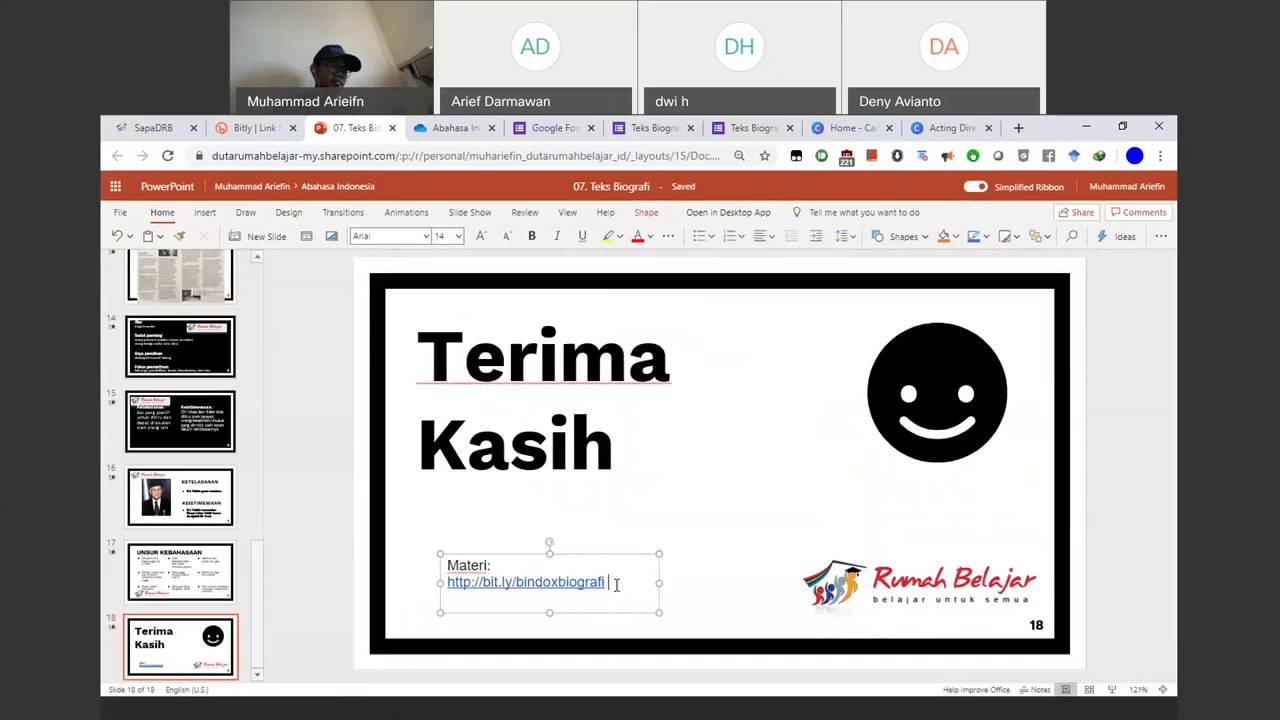
{"action": "key", "text": "Return"}
{"action": "type", "text": "latihan"}
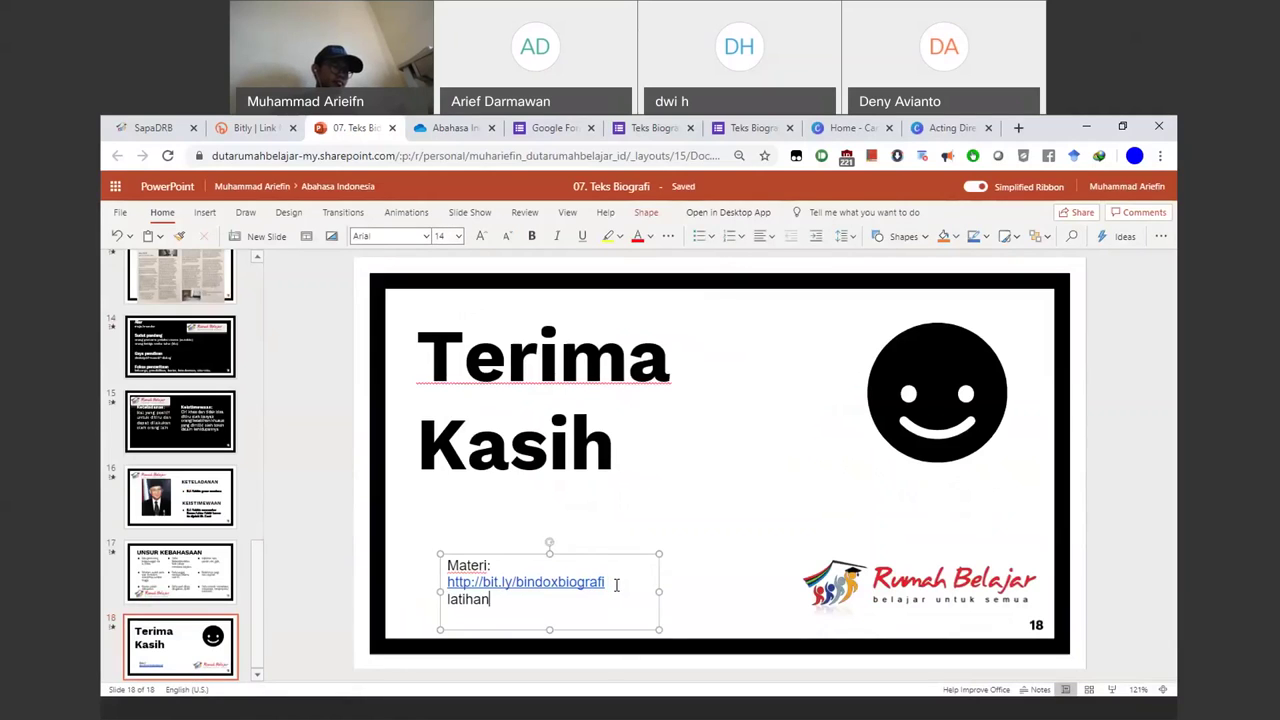
{"action": "type", "text": ":"}
{"action": "key", "text": "Return"}
{"action": "type", "text": "https://forms.gle/7rVdyFG7DL2APQ88"}
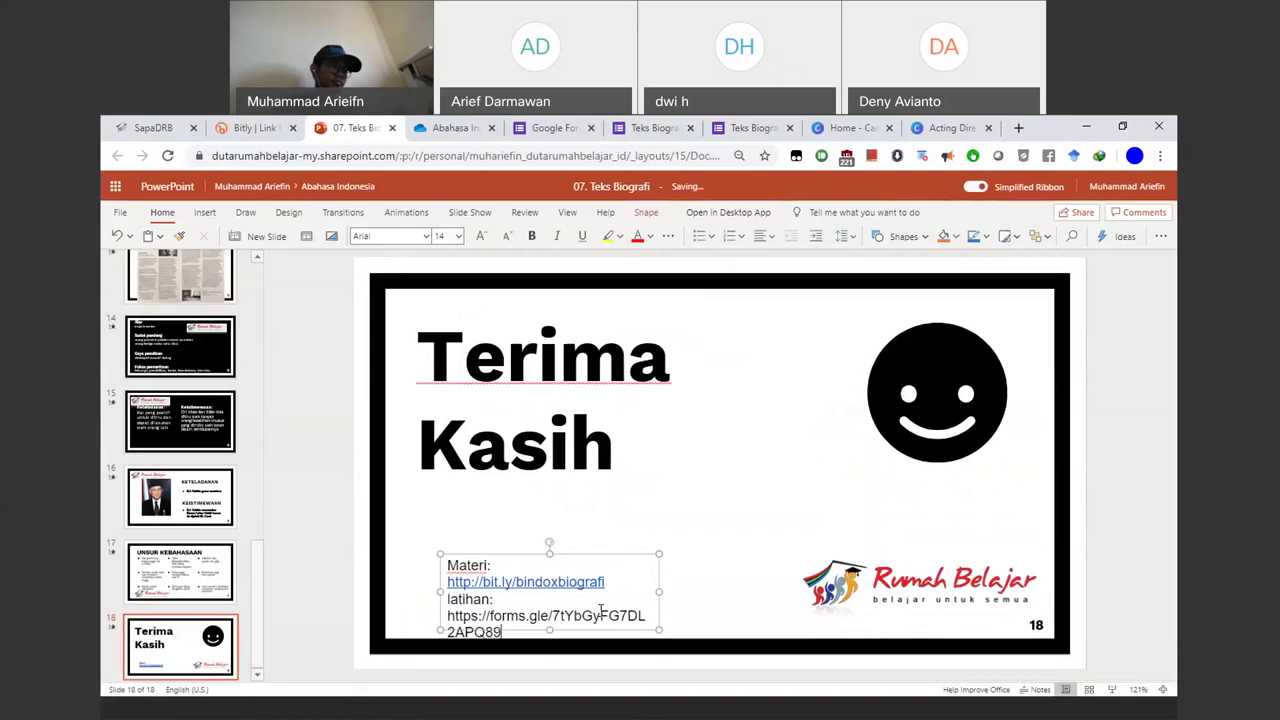